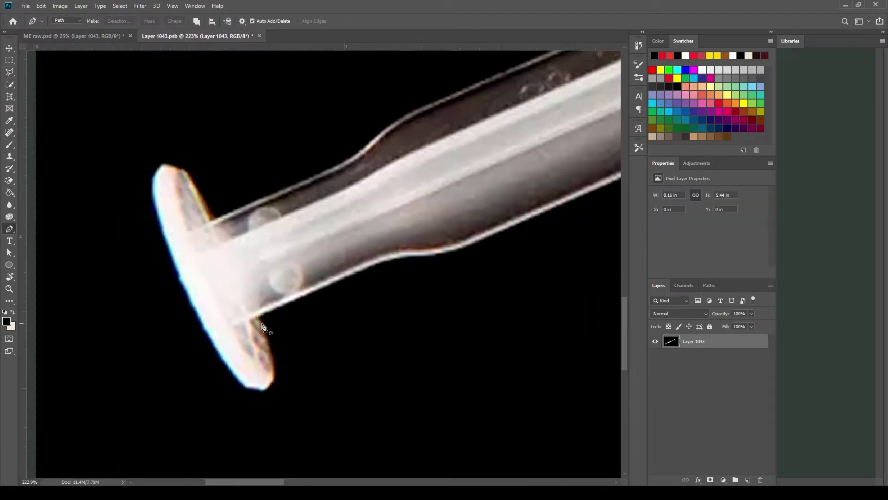
Step: Start a Pen tool path around the syringe plunger's end flange, tracing its outer curve up to the plunger's upper edge
click(257, 319)
drag(266, 387, 251, 398)
drag(153, 177, 178, 133)
click(161, 164)
click(184, 170)
click(209, 207)
click(213, 222)
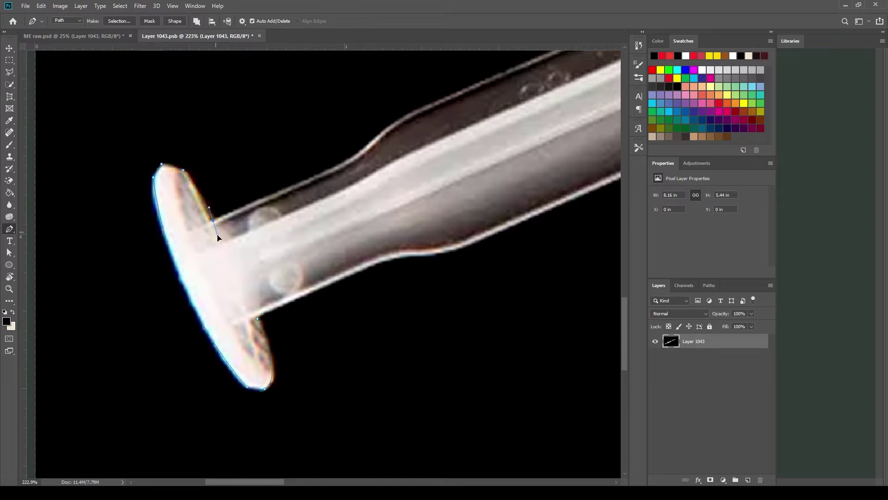
Step: Extend the path along the upper edges of the plunger, finger flange and barrel to the barrel's front shoulder
drag(344, 168, 229, 275)
click(342, 214)
drag(540, 128, 284, 291)
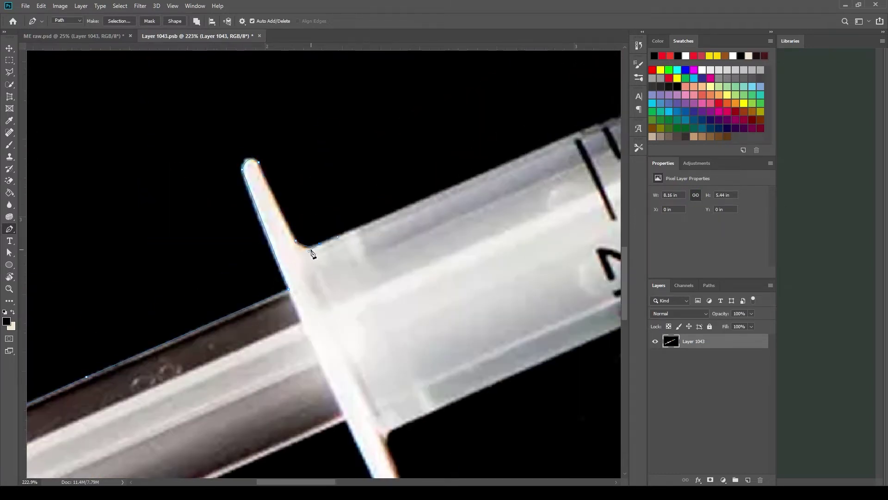
drag(312, 254, 272, 298)
drag(532, 185, 323, 301)
drag(532, 162, 368, 229)
click(359, 224)
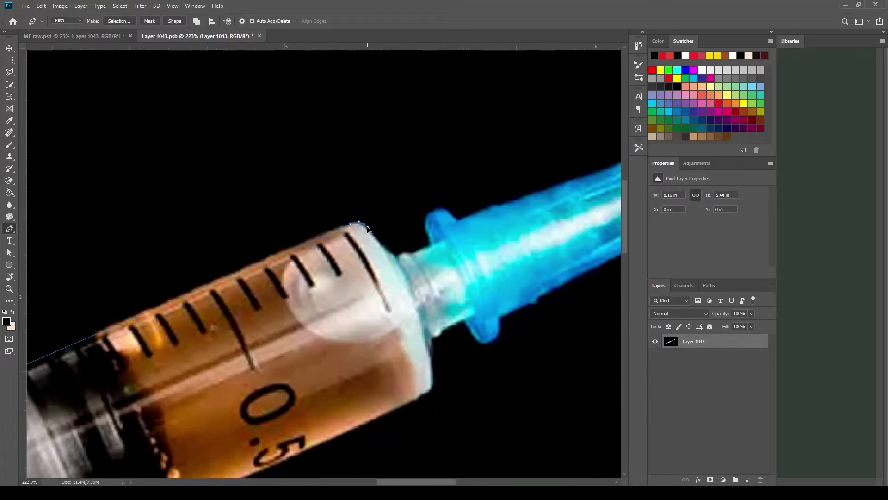
Step: Continue the path over the nozzle and blue needle hub, then along the needle's upper edge to its tip
click(429, 246)
drag(429, 247, 284, 315)
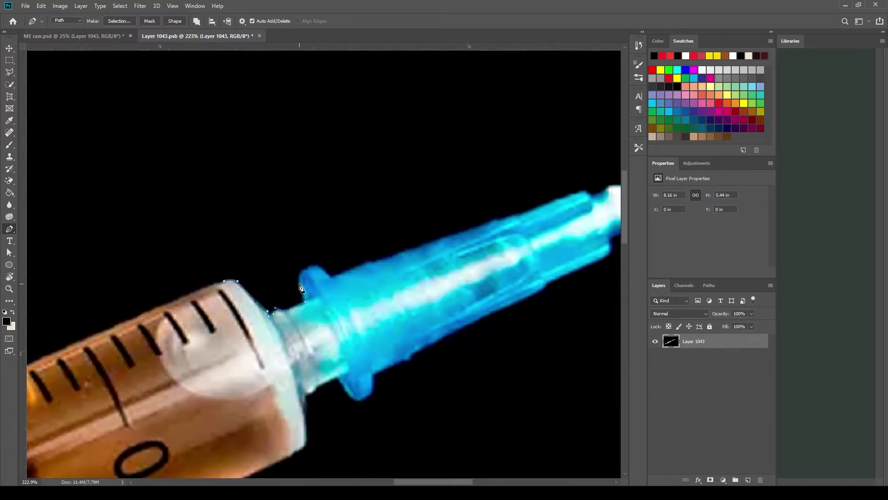
click(326, 273)
drag(326, 273, 94, 316)
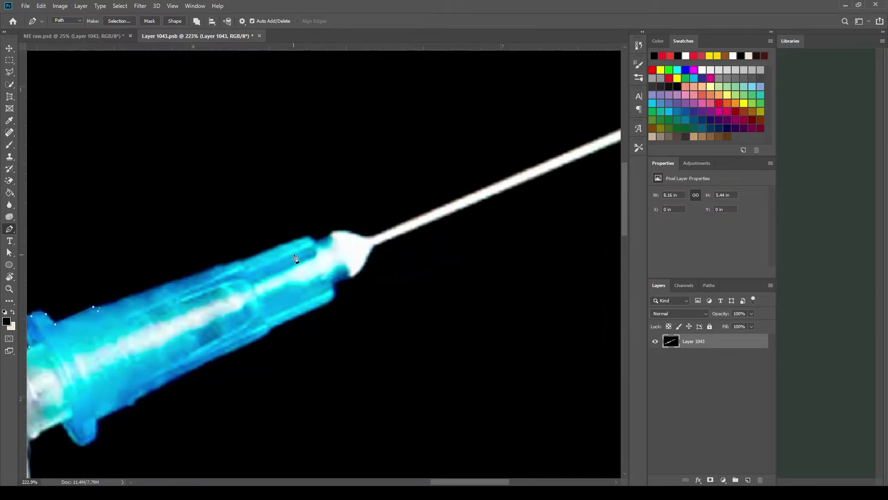
drag(353, 233, 238, 242)
click(456, 140)
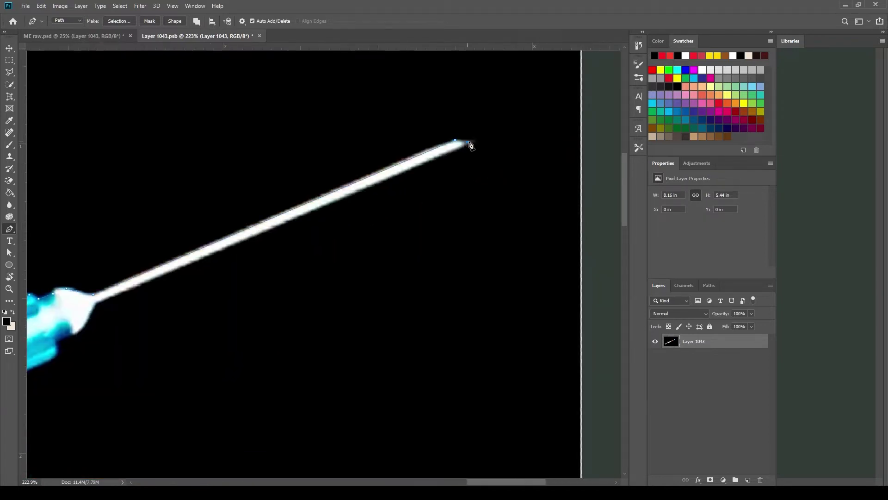
Step: Trace the path back from the needle tip along the undersides of the needle and blue hub
scroll(198, 254, up, 3)
click(279, 207)
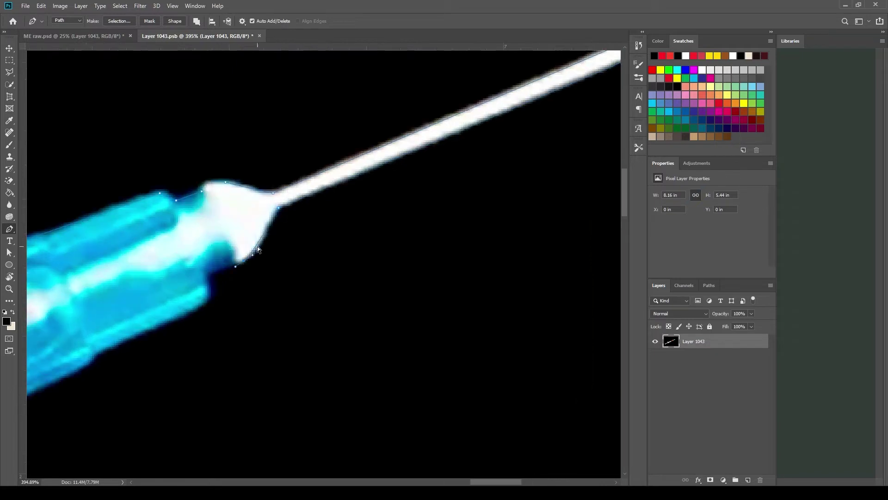
drag(204, 277, 292, 185)
drag(285, 217, 327, 196)
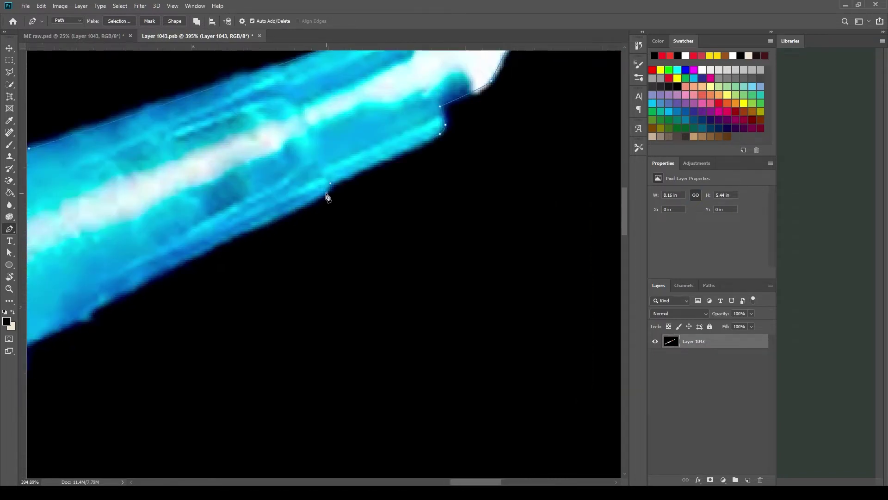
drag(242, 264, 270, 254)
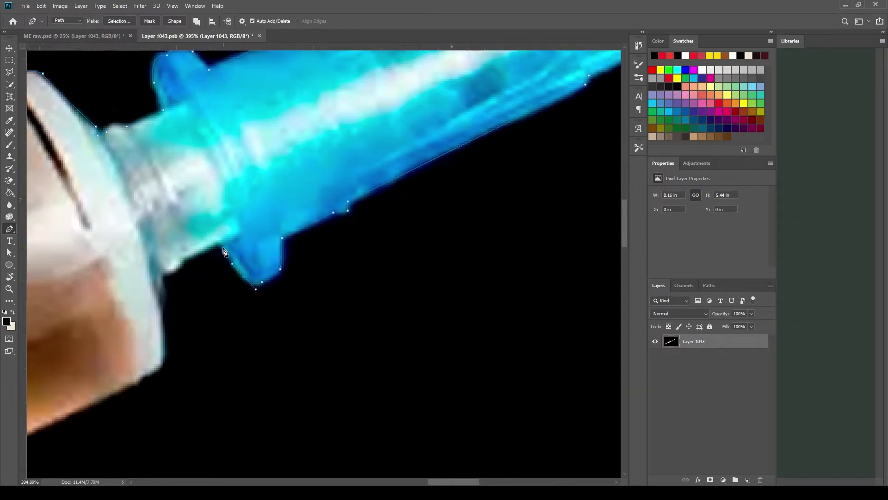
Step: Trace the nozzle's underside and the barrel's front end down to its lower corner
click(181, 262)
click(163, 276)
click(162, 304)
click(165, 356)
click(163, 368)
drag(146, 377, 266, 208)
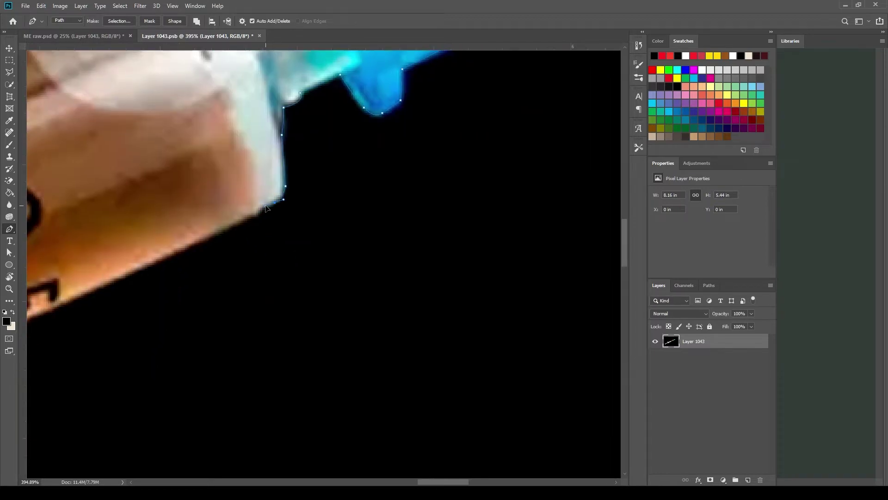
Step: Trace the lower edges of the barrel, finger flange and plunger back to the plunger's end flange
scroll(337, 260, down, 5)
scroll(272, 282, up, 5)
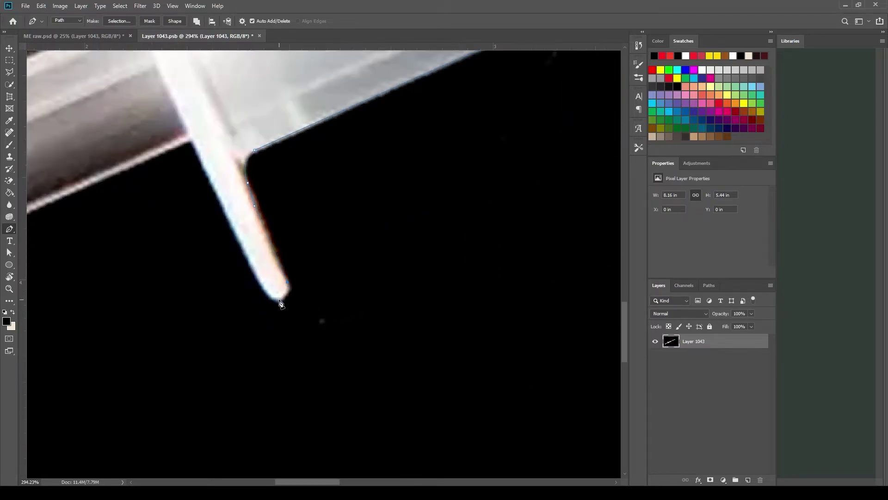
scroll(263, 288, left, 15)
scroll(255, 294, down, 2)
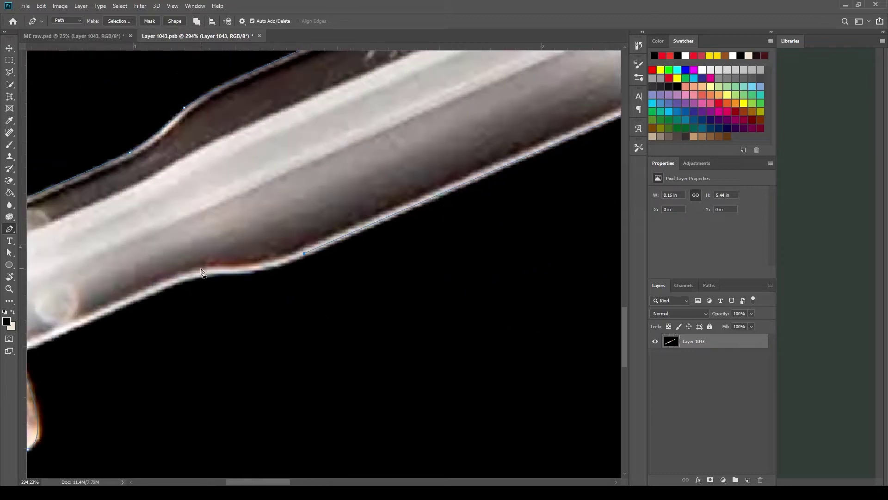
click(246, 298)
click(429, 215)
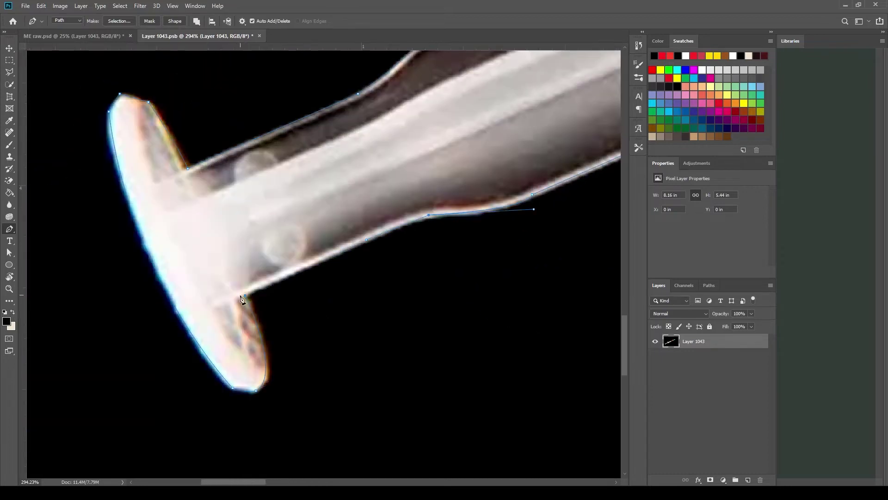
Step: Mask the syringe layer with the finished path, save Layer 1043.psb and check the result in ME raw.psd
key(ctrl+Return)
key(ctrl+shift+m)
scroll(364, 293, down, 10)
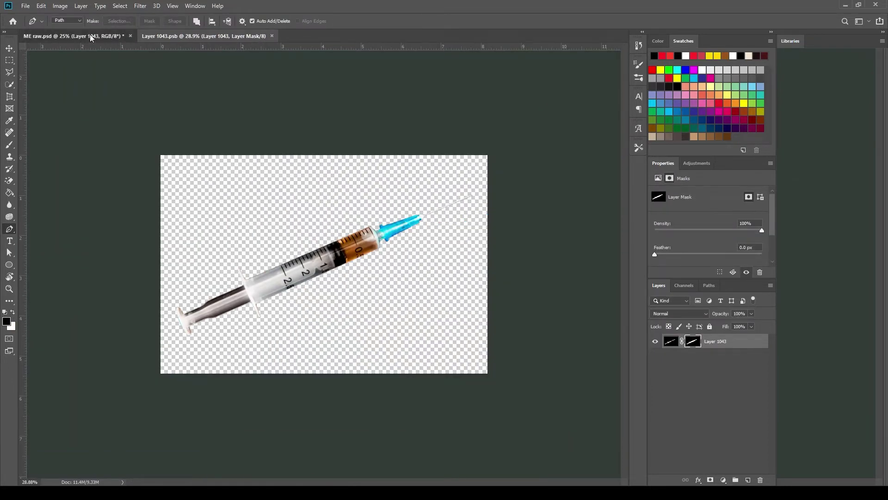
click(74, 35)
click(205, 35)
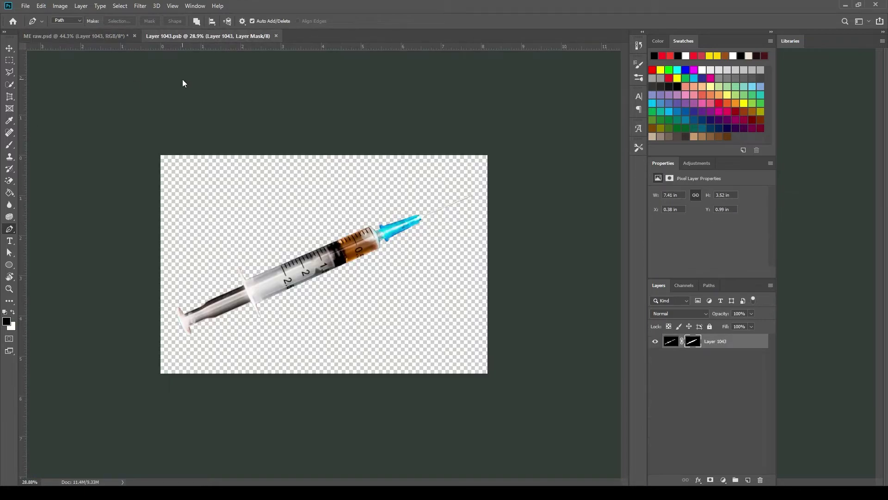
Step: In FRONTLINER.jpg, start a Pen path at the suit's lower hem and trace the left waist, underarm and sleeve underside
scroll(185, 377, up, 6)
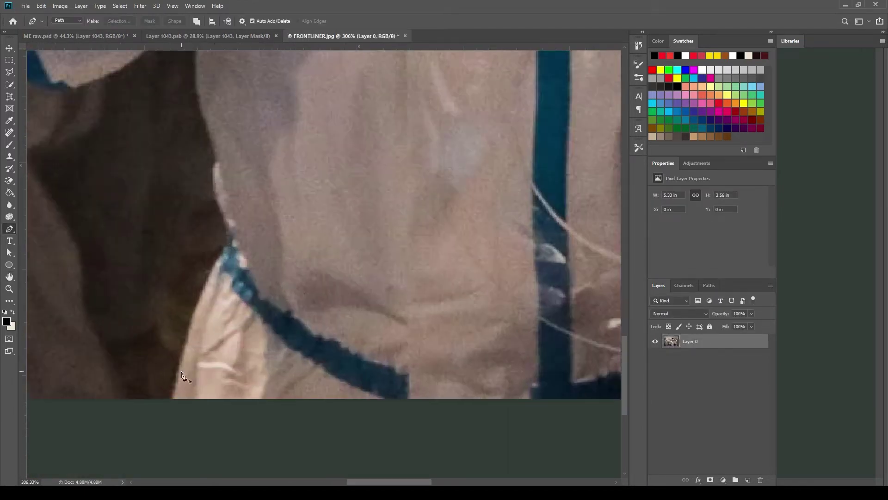
click(182, 375)
scroll(233, 255, up, 2)
click(232, 309)
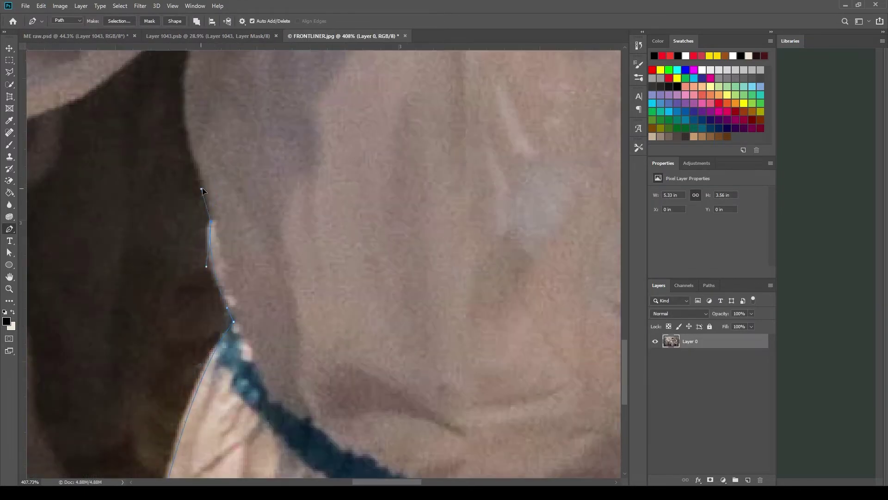
drag(201, 190, 206, 341)
drag(196, 202, 458, 119)
click(410, 143)
drag(264, 234, 207, 250)
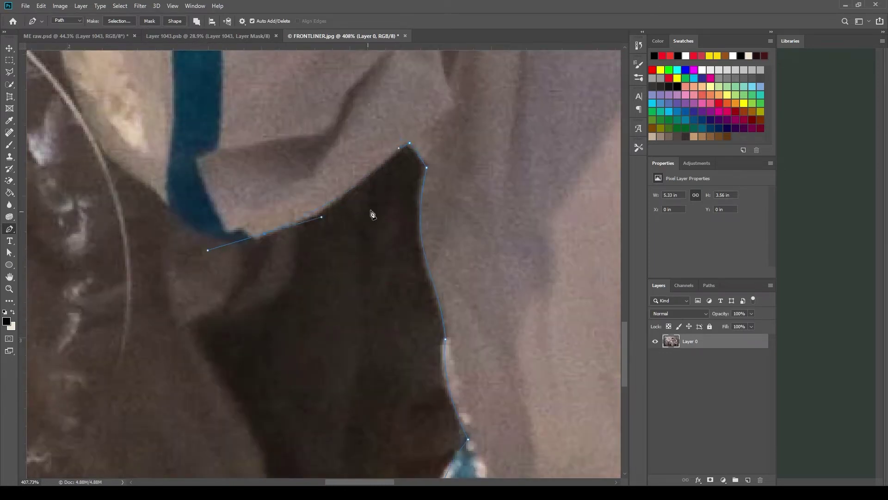
Step: Extend the path up the left sleeve's outer edge and around the lower folds of its gathered cuff
scroll(277, 231, up, 10)
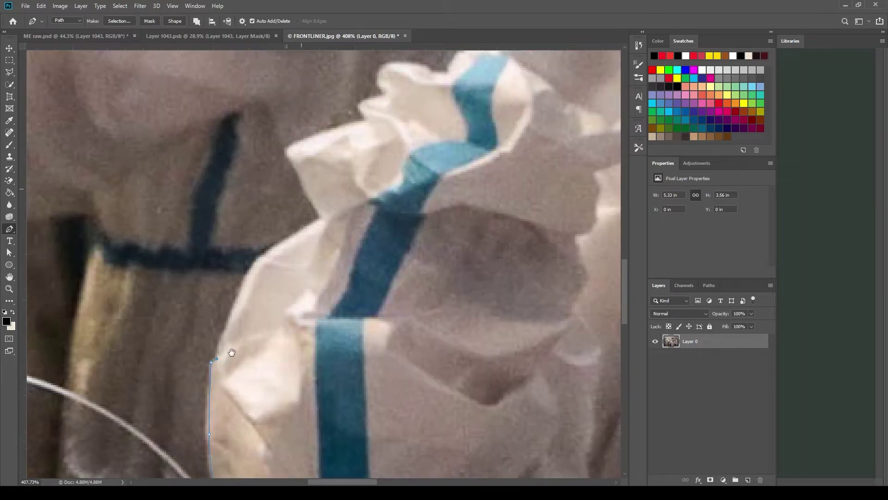
click(261, 266)
click(328, 222)
drag(323, 212, 274, 331)
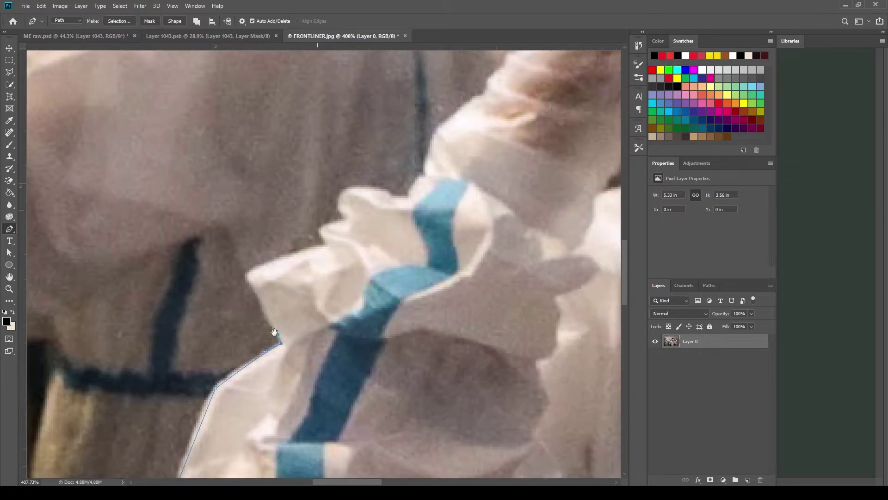
click(248, 275)
click(326, 245)
drag(336, 221, 352, 219)
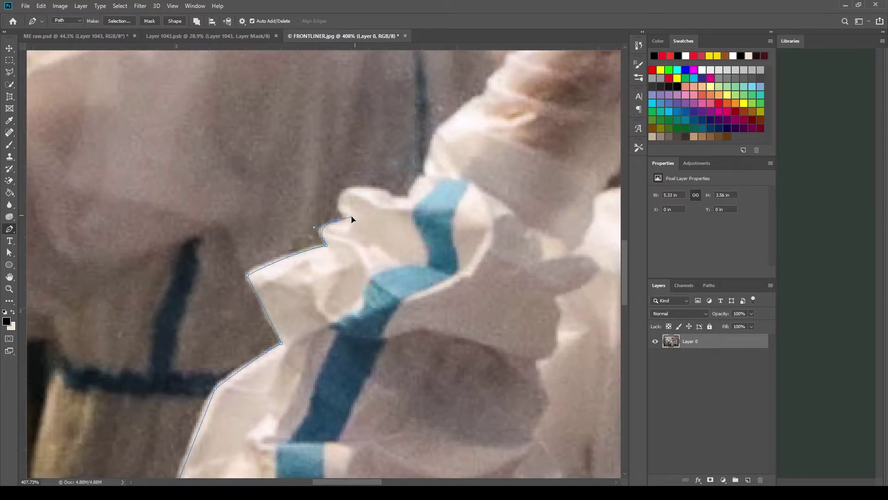
Step: Trace the upper folds of the left cuff and continue onto the glove's wrist
click(372, 191)
click(391, 195)
click(409, 198)
drag(392, 198, 212, 307)
click(185, 334)
click(237, 257)
click(266, 239)
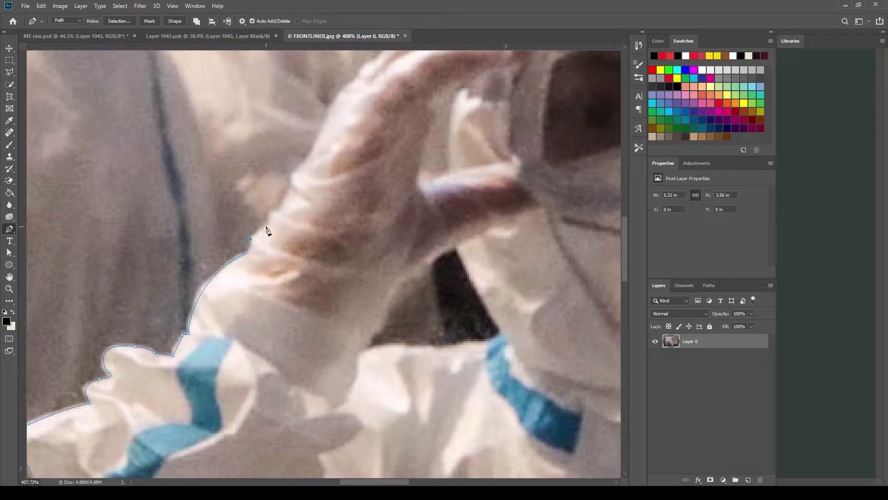
Step: Trace the outer edge of the left gloved hand from the wrist up to the knuckles
drag(292, 190, 241, 301)
click(237, 301)
click(242, 286)
click(253, 278)
drag(287, 220, 248, 250)
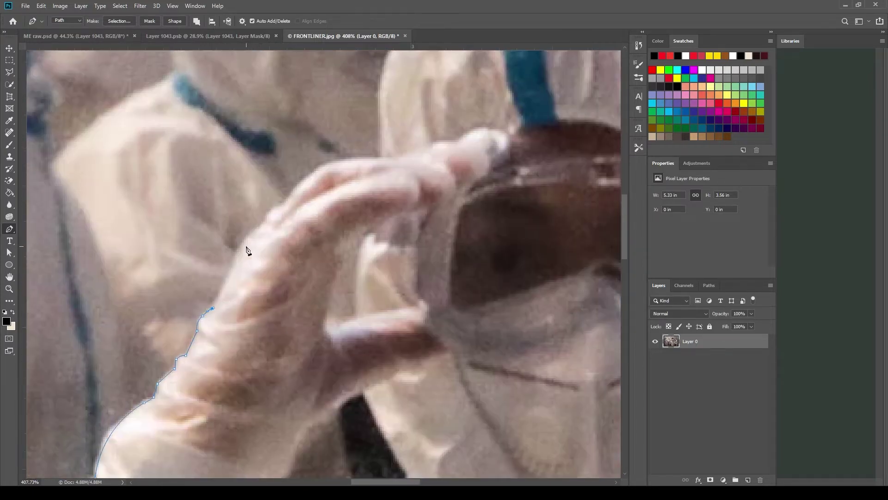
click(241, 249)
click(306, 178)
drag(375, 158, 262, 215)
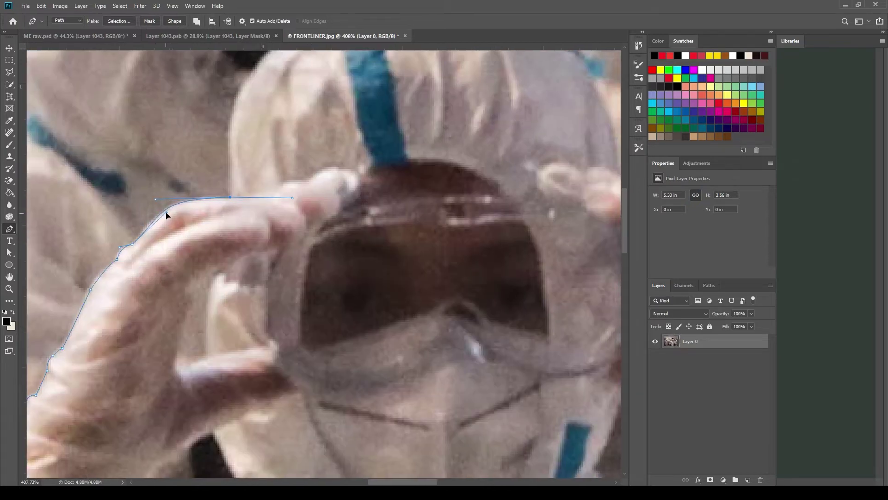
Step: Continue the path from the left gloved hand up and over the top of the hood
alt+click(230, 197)
drag(231, 185, 175, 323)
drag(250, 158, 334, 126)
click(392, 125)
click(416, 138)
drag(416, 139, 158, 138)
click(279, 228)
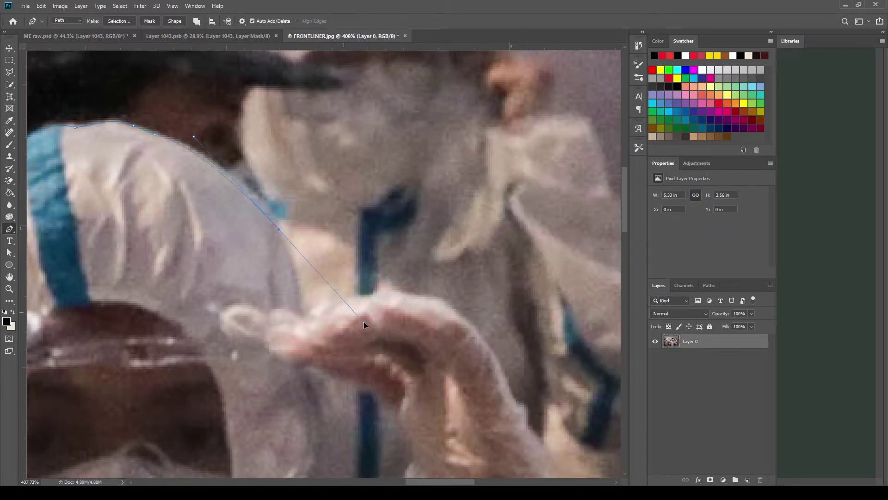
Step: Trace the hood's right side down to the other glove and across the top of that hand, undoing misplaced points
click(303, 315)
drag(350, 317, 328, 288)
drag(343, 290, 356, 296)
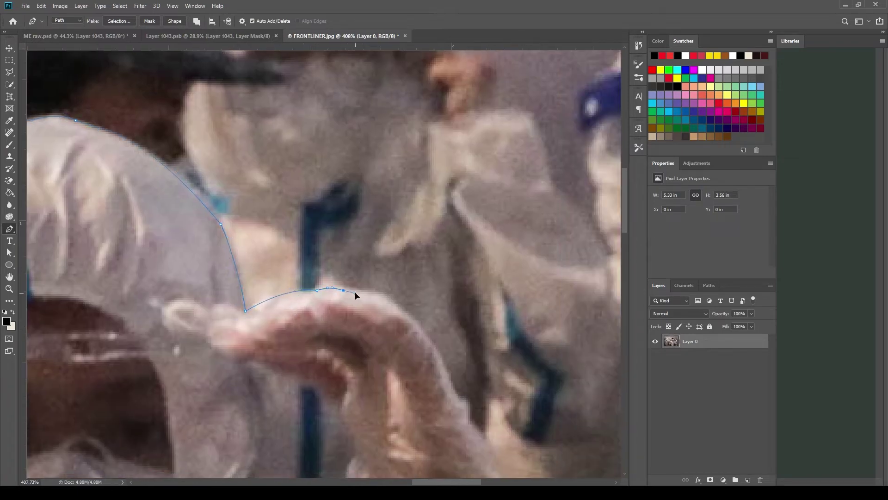
click(384, 297)
drag(458, 400, 310, 324)
key(ctrl+z)
key(ctrl+z)
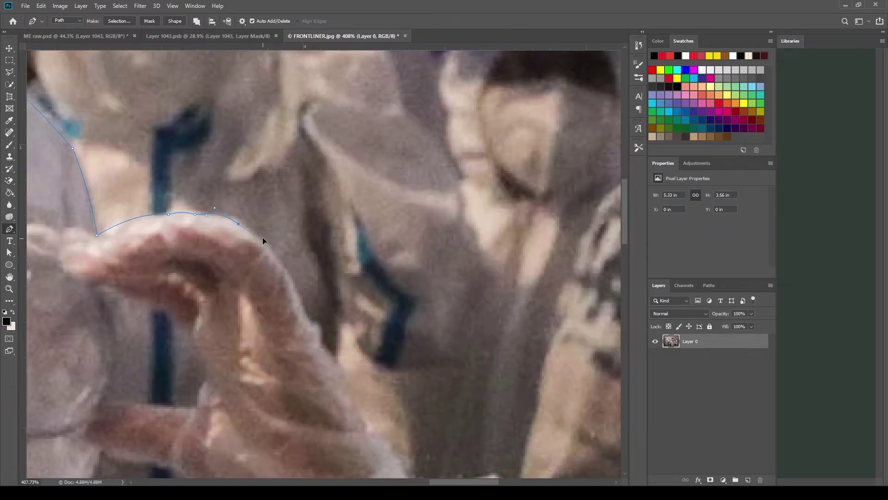
Step: Trace the right glove's outer edge down past the wrist and along the top of its sleeve cuff
drag(307, 321, 317, 353)
drag(358, 432, 223, 235)
click(275, 295)
scroll(277, 277, down, 1)
click(277, 222)
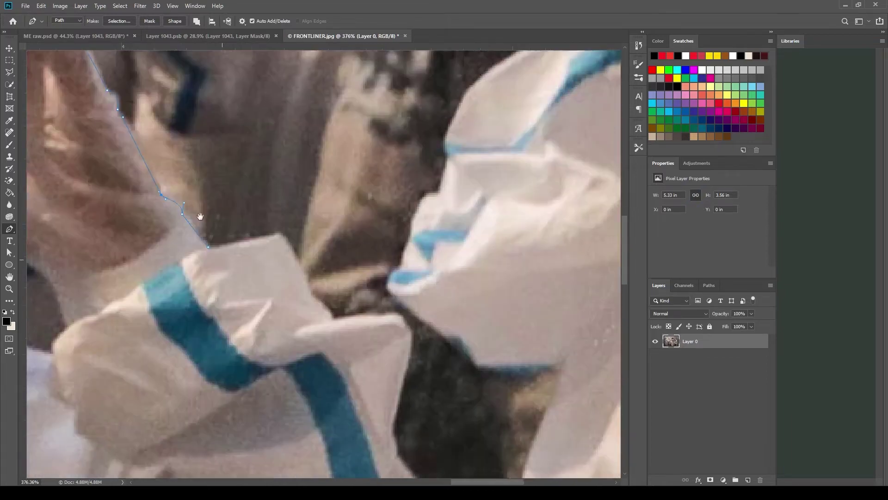
Step: Trace the right cuff's folds and follow the sleeve's outer edge down past the elbow
click(307, 285)
click(330, 305)
drag(403, 316, 407, 323)
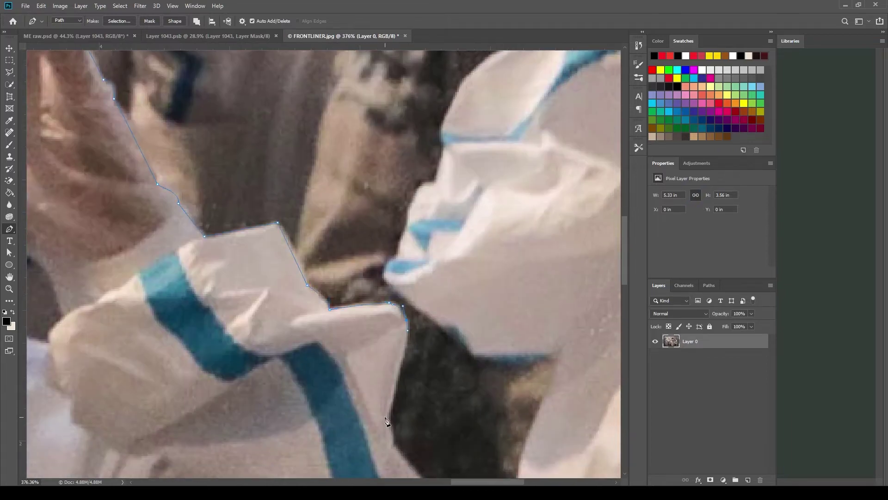
scroll(387, 421, down, 5)
scroll(337, 312, up, 2)
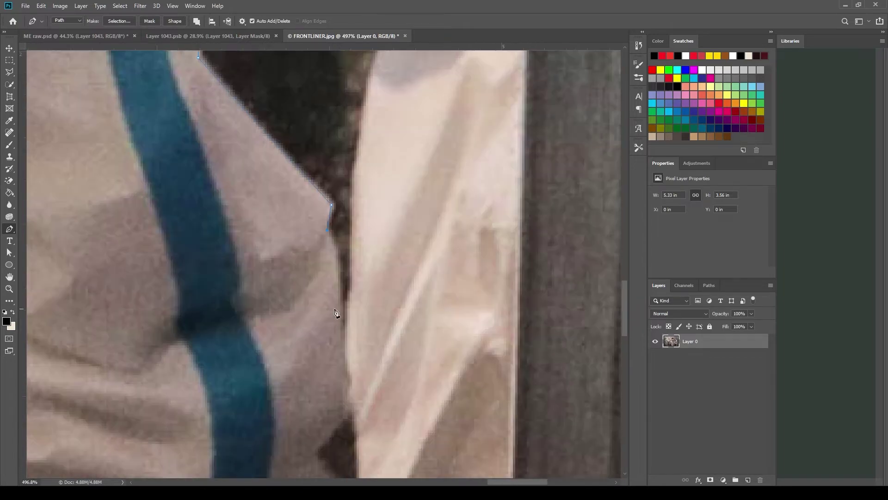
scroll(342, 345, down, 3)
click(348, 252)
drag(331, 308, 311, 328)
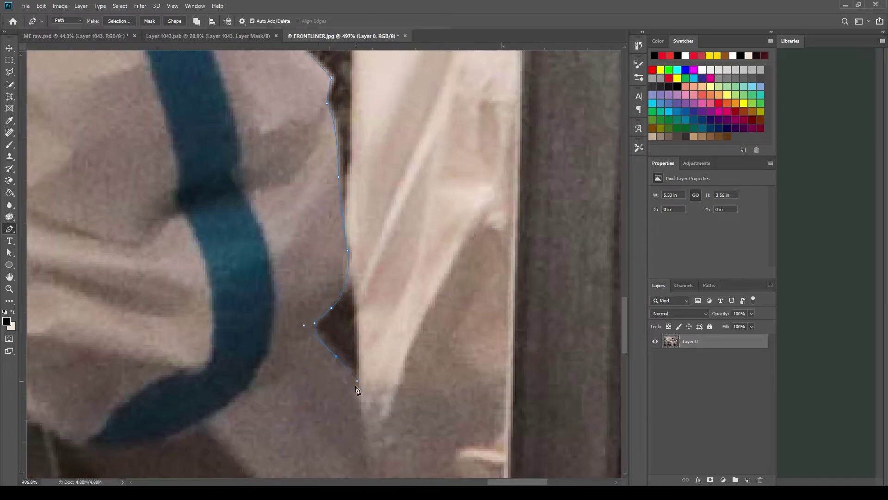
Step: Trace the right sleeve's underside, past the blue stripe, inward to where it meets the torso
scroll(357, 390, down, 3)
drag(407, 295, 422, 297)
click(296, 316)
click(275, 314)
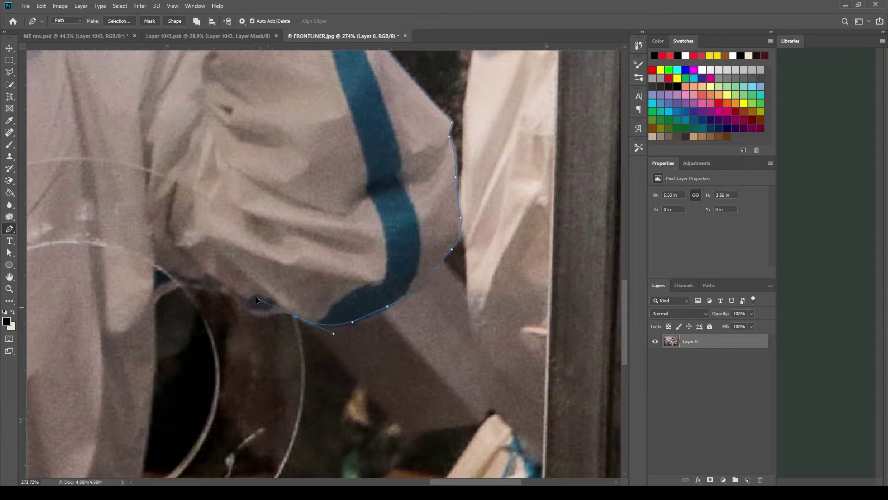
click(236, 302)
click(199, 287)
click(188, 287)
click(171, 281)
Step: Extend the path down the torso's right side to the suit's lower hem beside the green label
click(155, 307)
click(155, 332)
drag(165, 343, 274, 132)
scroll(247, 305, down, 5)
scroll(327, 389, up, 3)
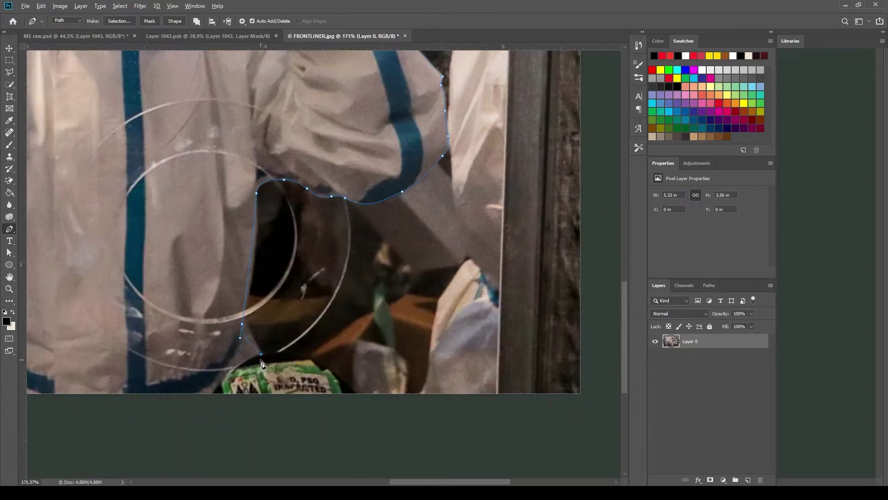
Step: Complete the path along the suit's lower hem and mask Layer 0 with it to isolate the figure
click(132, 370)
scroll(132, 371, left, 4)
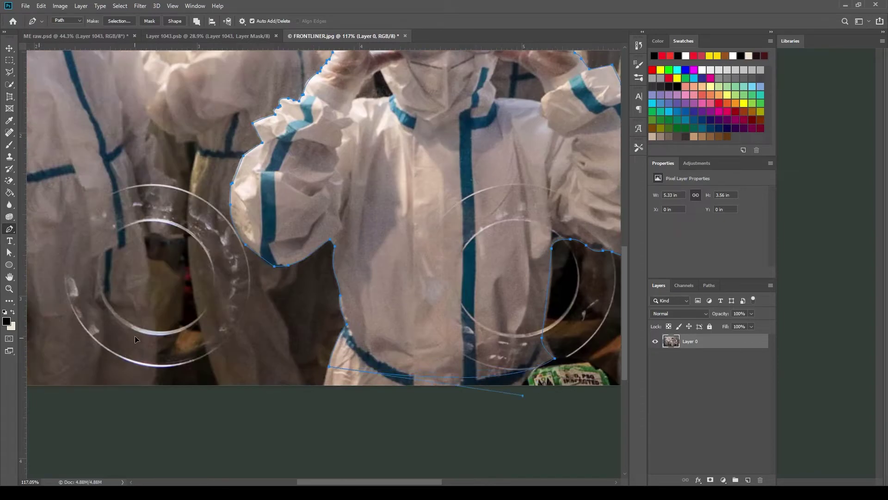
key(ctrl+Return)
click(711, 480)
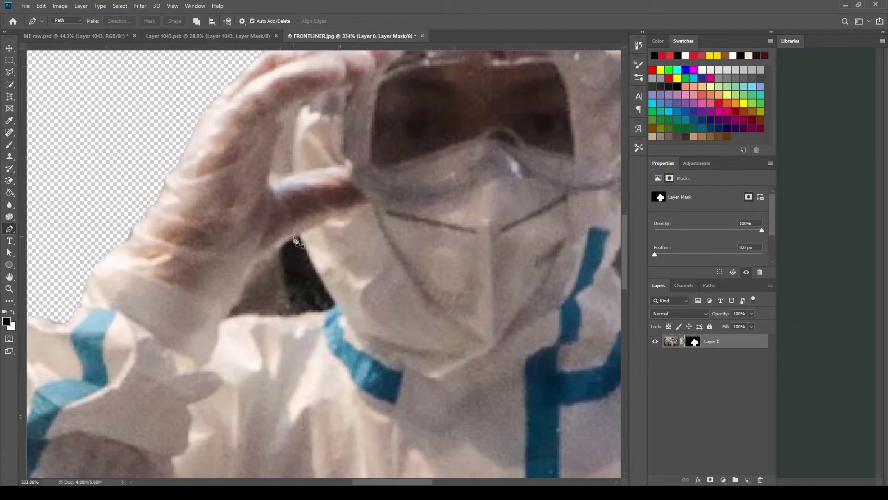
Step: Outline the background gap between the left forearm, hood and shoulder, convert it to a selection, and fill it black on the mask
click(299, 236)
click(323, 290)
click(338, 306)
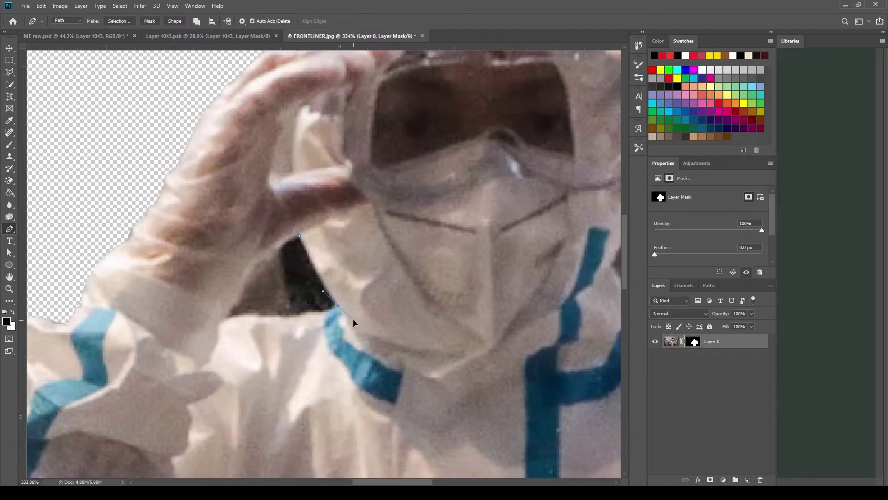
click(224, 319)
click(232, 307)
key(ctrl+Return)
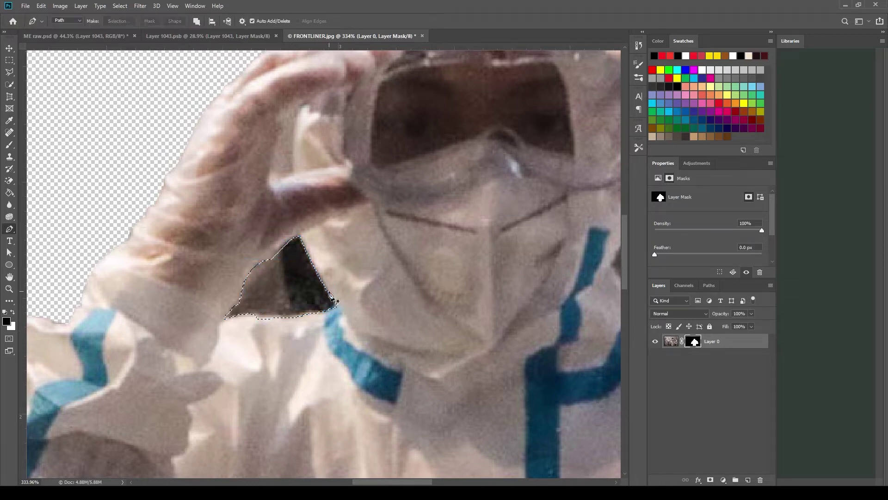
key(alt+BackSpace)
Step: Trace the openings between each curled hand and the goggles and fill them black on the layer mask
scroll(275, 271, up, 3)
click(281, 163)
drag(270, 257, 270, 283)
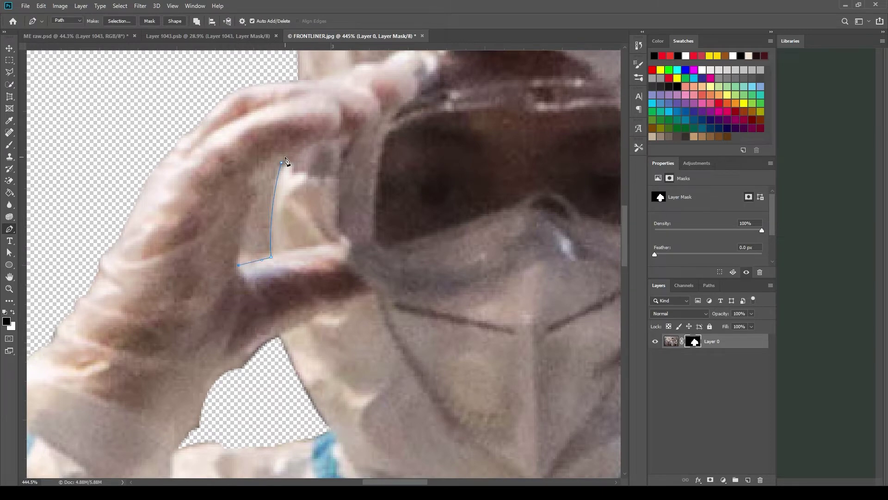
scroll(286, 254, right, 5)
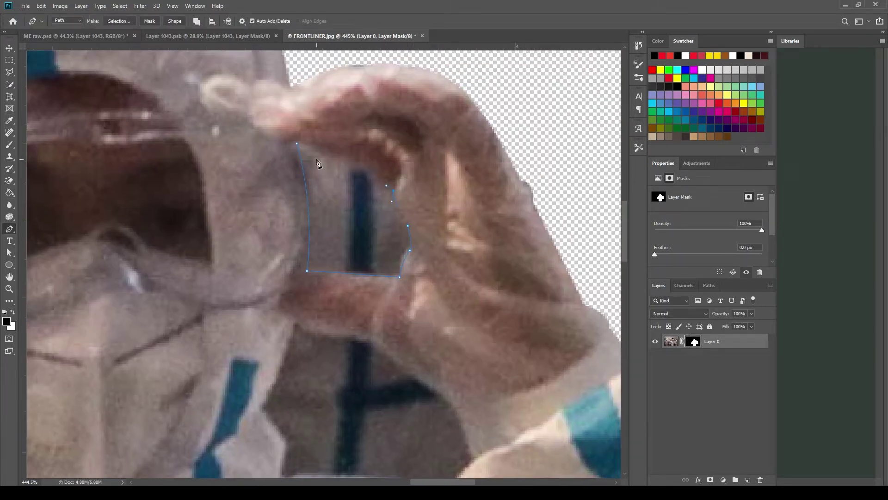
key(ctrl+Return)
key(alt+BackSpace)
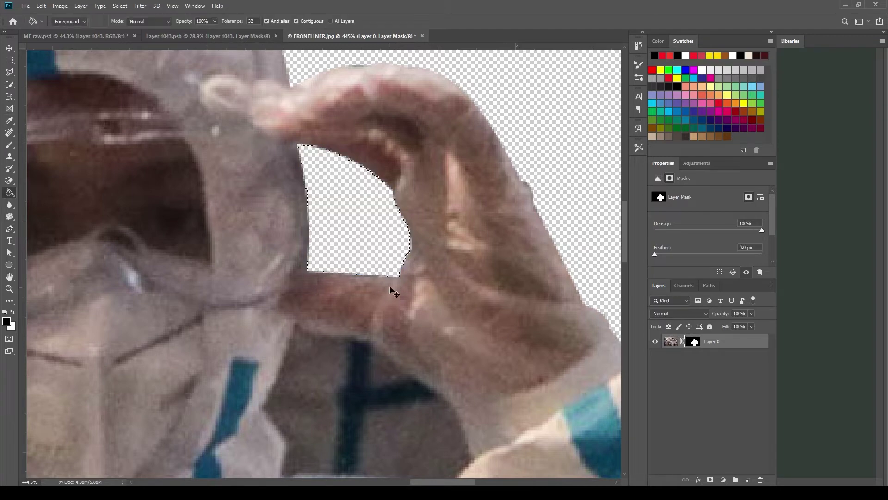
Step: Trace the gap enclosed by the hood, right shoulder and right forearm, and fill it black on the mask
scroll(390, 292, down, 5)
click(284, 163)
drag(250, 245, 242, 260)
drag(274, 321, 225, 305)
drag(397, 318, 443, 344)
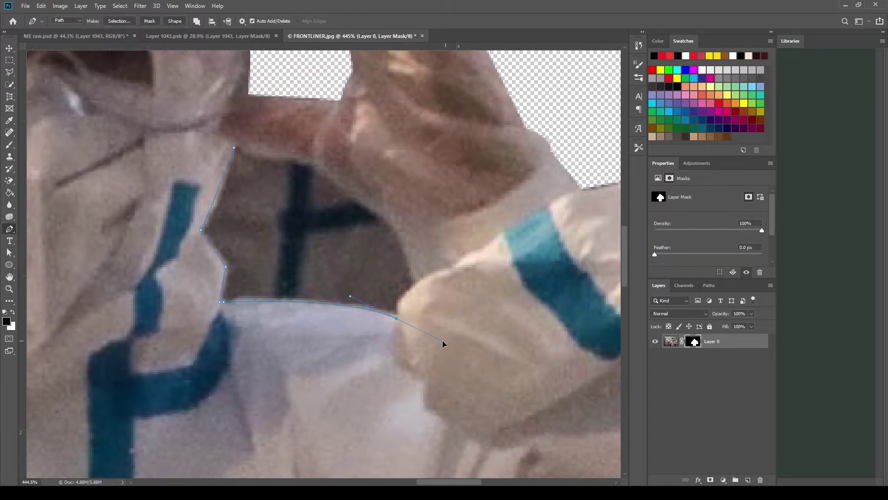
drag(418, 296, 400, 298)
click(234, 148)
key(g)
scroll(381, 179, down, 5)
click(380, 178)
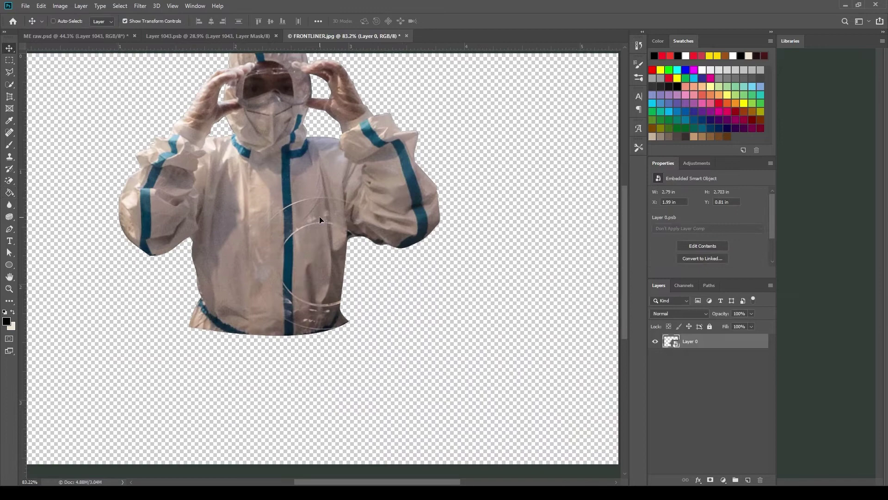
Step: Place the frontliner cutout in ME raw.psd and scale it up in the middle of the yellow canvas
scroll(319, 216, down, 2)
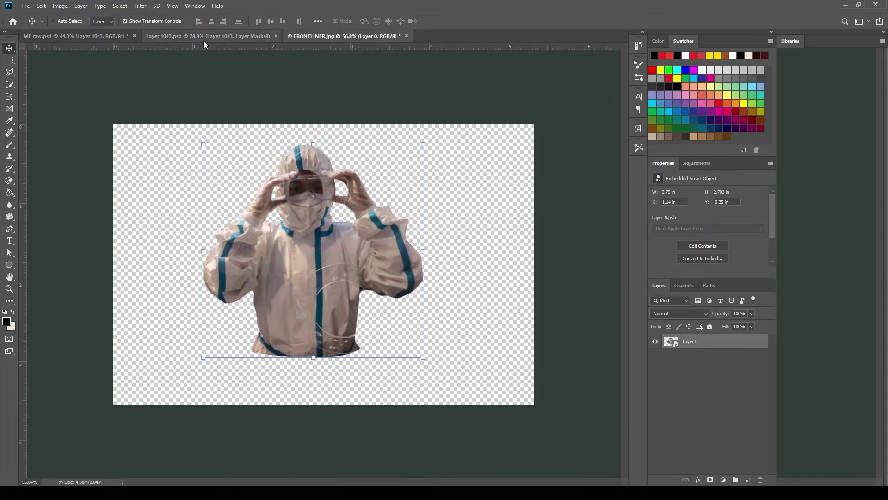
drag(561, 312, 405, 291)
scroll(393, 289, down, 5)
drag(360, 252, 379, 322)
key(Return)
scroll(324, 266, up, 4)
Step: Hide the frontliner on Layer 1044, show the syringe on Layer 1043, and rotate it to slant upward with its needle toward the upper right
click(693, 457)
click(655, 458)
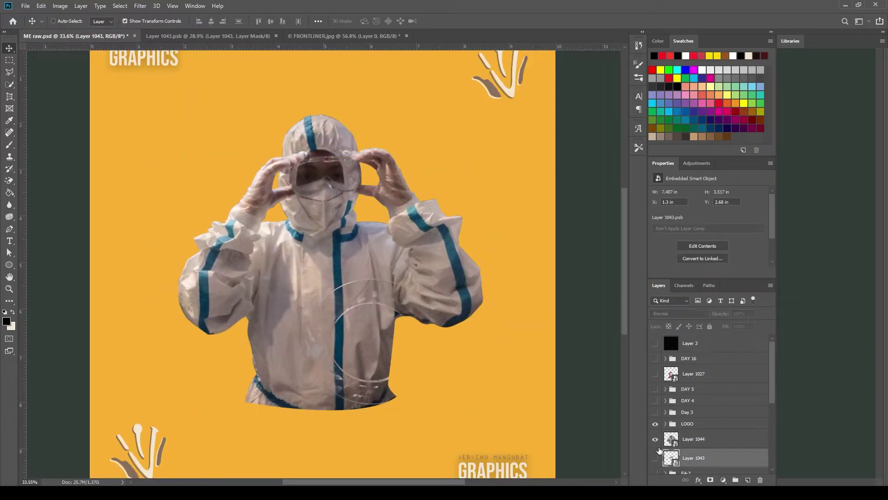
click(655, 439)
click(655, 457)
key(ctrl+t)
drag(497, 240, 495, 209)
key(Return)
Step: Duplicate the slanted syringe and rotate the copy upright so that both plunger ends meet
drag(327, 239, 370, 249)
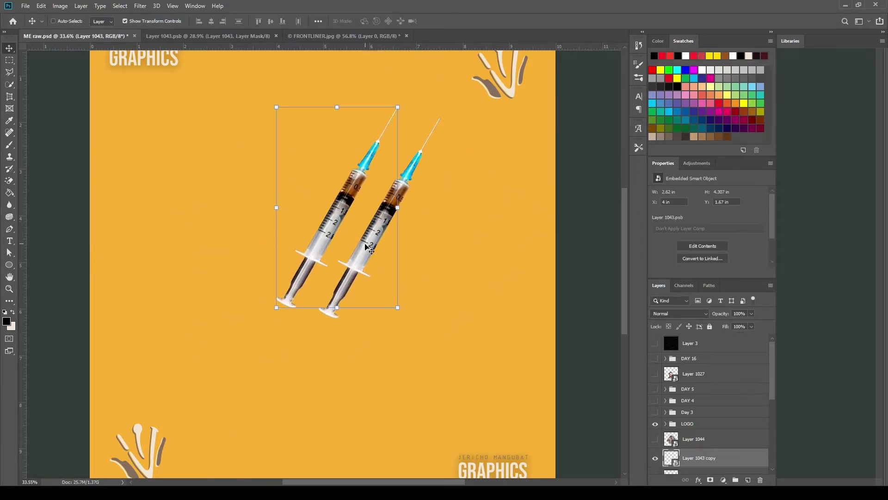
key(ctrl+t)
drag(405, 315, 388, 368)
key(Return)
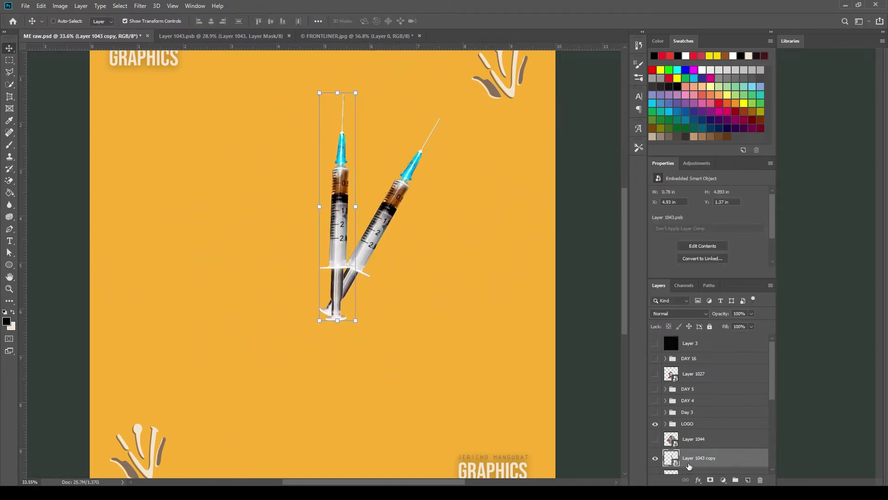
Step: Add another syringe copy tilted toward the upper left to complete a symmetrical three-syringe fan
key(ctrl+j)
key(ctrl+t)
drag(407, 323, 304, 236)
key(Return)
scroll(569, 359, down, 1)
Step: Duplicate the three-syringe fan, rotate the copy -90°, and place it pointing left from the shared plunger centre
key(ctrl+j)
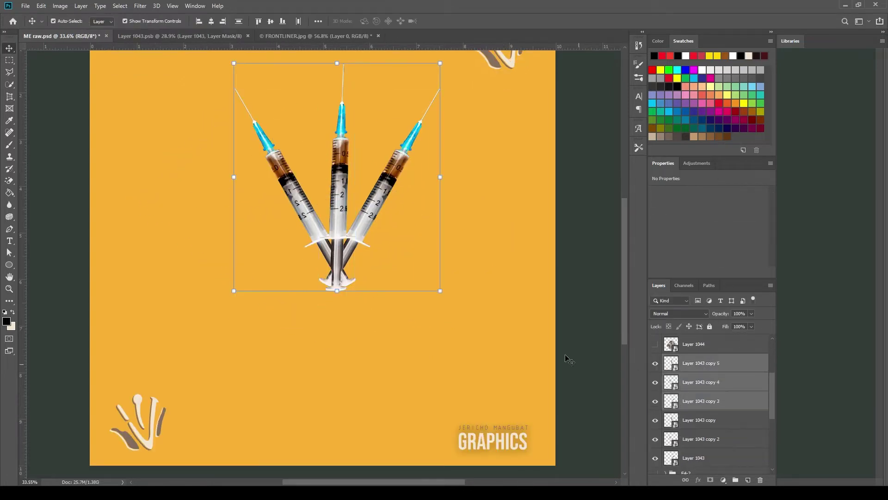
key(ctrl+t)
drag(454, 291, 455, 63)
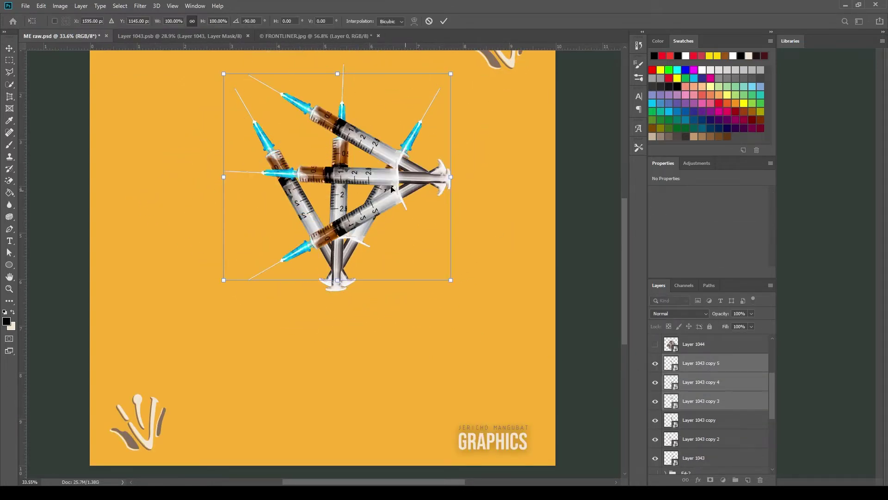
drag(392, 188, 438, 273)
key(Return)
Step: Duplicate the left-pointing fan, flip the copy horizontally, and place it on the opposite side of the centre
key(ctrl+j)
key(ctrl+t)
right_click(262, 273)
click(287, 408)
key(Return)
Step: Duplicate the three upper syringes, flip the copies vertically, and move them below the centre to close the wheel
click(726, 423)
key(ctrl+j)
key(ctrl+t)
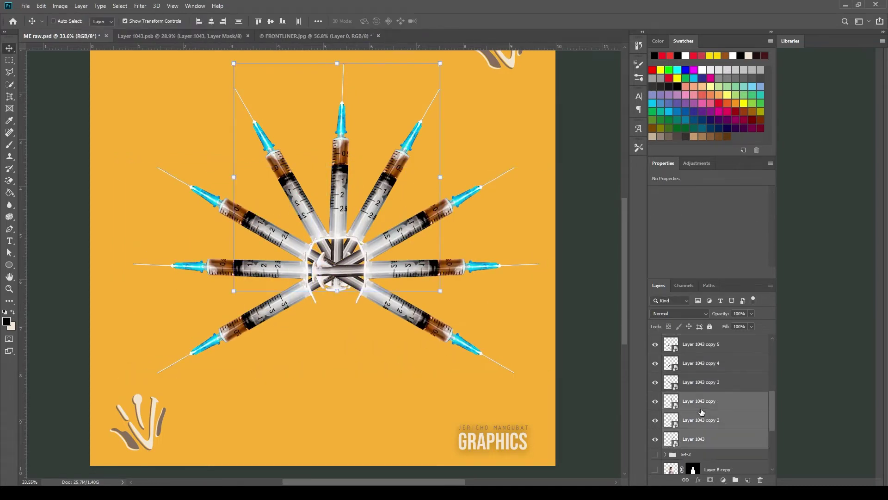
right_click(395, 327)
click(421, 470)
drag(323, 119, 323, 307)
key(Return)
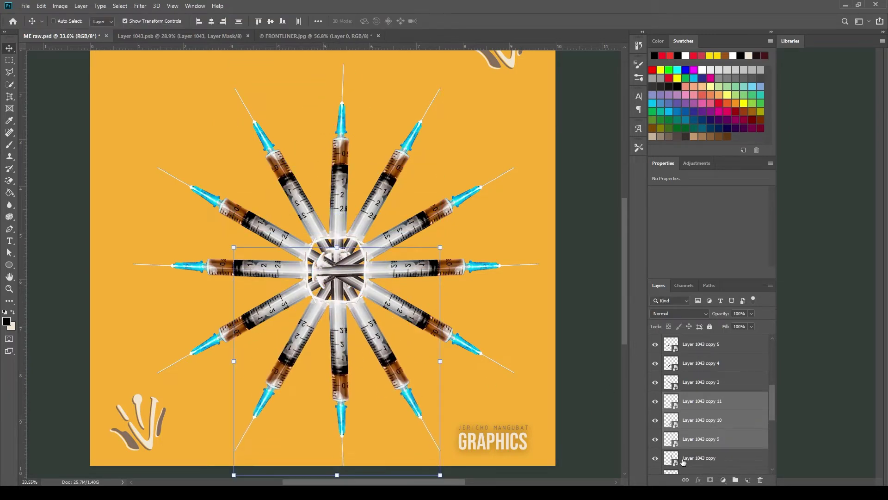
Step: Group all the syringe layers and scale the group to 77.15% around the canvas centre
key(ctrl+g)
scroll(576, 446, down, 2)
drag(472, 426, 426, 371)
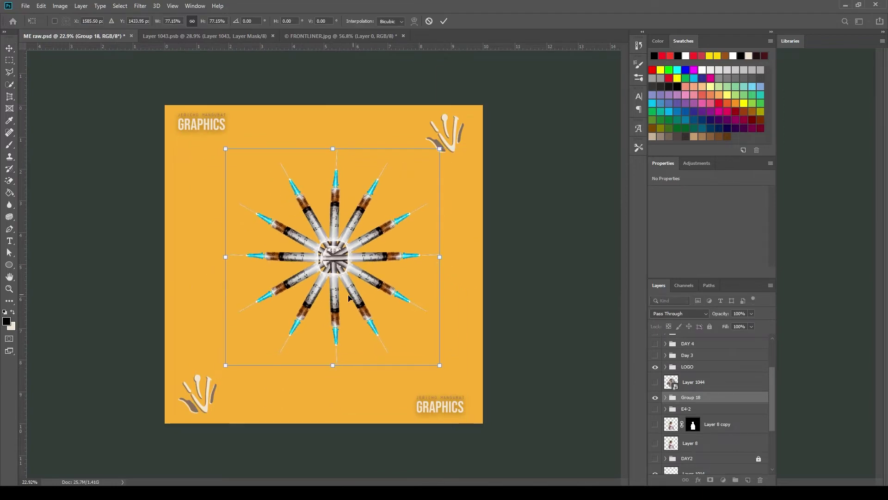
key(Return)
scroll(292, 368, up, 1)
Step: Preview the syringe wheel against the black background of Layer 1015, and hide that layer again
scroll(707, 402, down, 4)
click(655, 418)
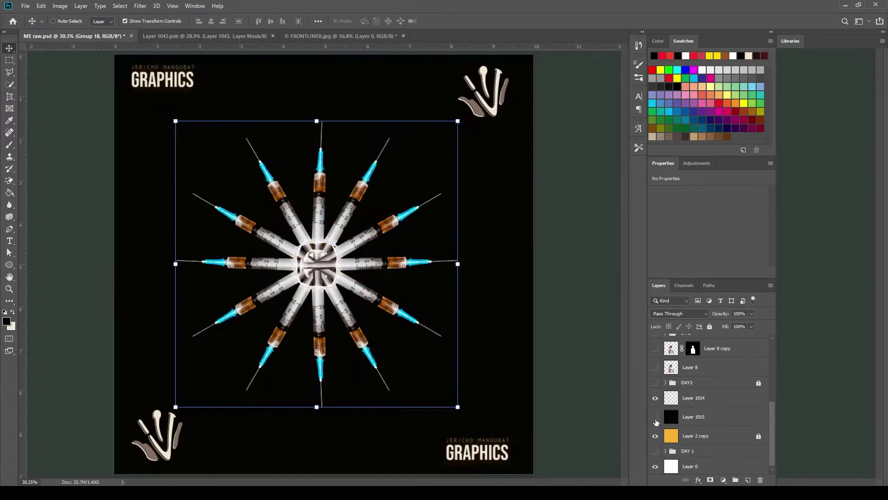
click(655, 416)
Step: Show the frontliner on Layer 1044 and rename the syringe group as SYRINGE
scroll(667, 435, up, 4)
click(655, 437)
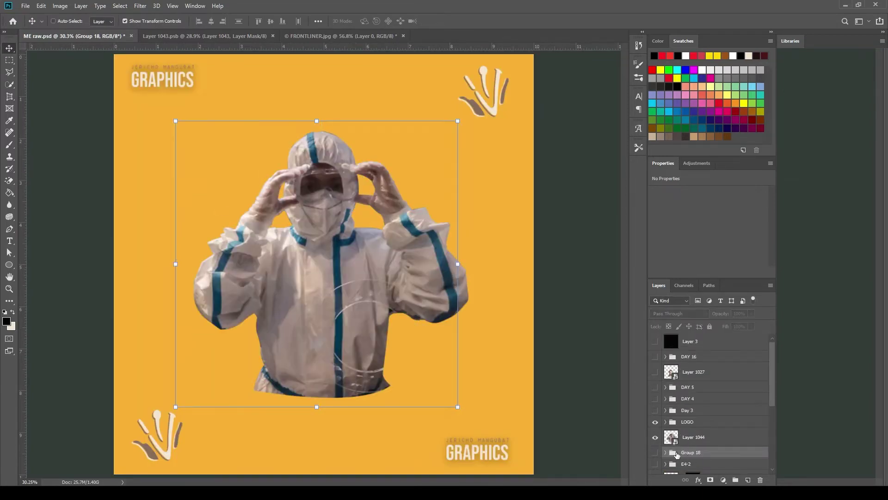
double_click(688, 452)
text(SYRINGE)
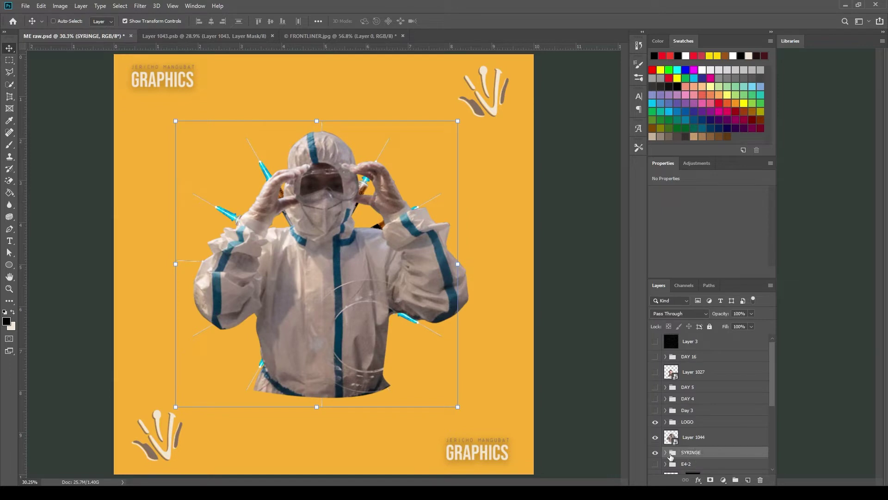
Step: Scale the frontliner on Layer 1044 down to about 3.68 by 3.57 in, centred over the syringe wheel
click(672, 436)
key(ctrl+t)
drag(463, 402, 386, 319)
key(Return)
Step: Liquify Layer 1044 to pull the suit's lower body into flowing shapes spreading across the bottom of the canvas
click(691, 452)
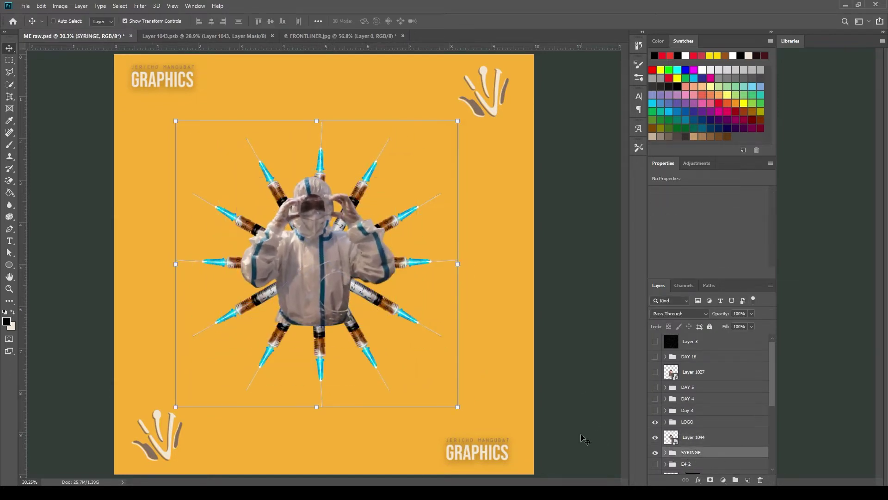
click(689, 440)
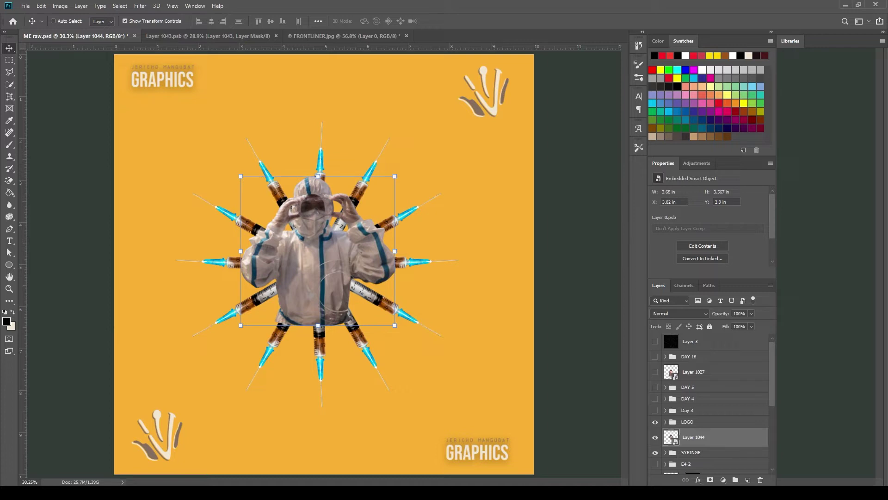
key(ctrl+f)
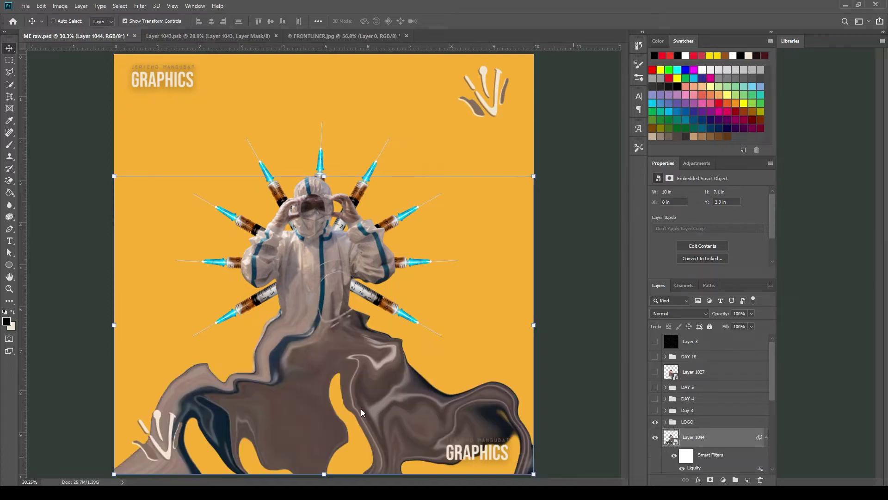
Step: Enlarge the SYRINGE group to 127.27%, display the guides, and centre the wheel behind the frontliner's head
scroll(323, 264, down, 2)
click(692, 459)
key(ctrl+t)
drag(318, 138, 318, 92)
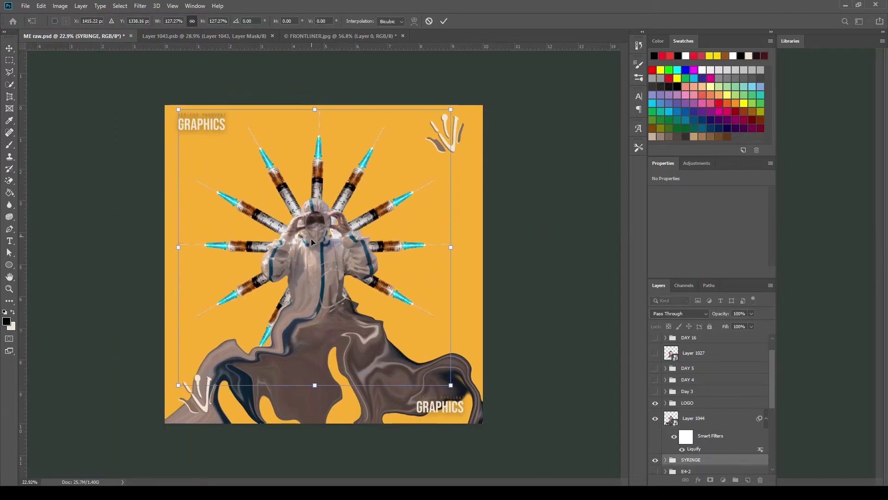
key(ctrl+semicolon)
key(Return)
Step: Recolour the frontliner on Layer 1044 in orange and brown tones with a Gradient Map
click(707, 418)
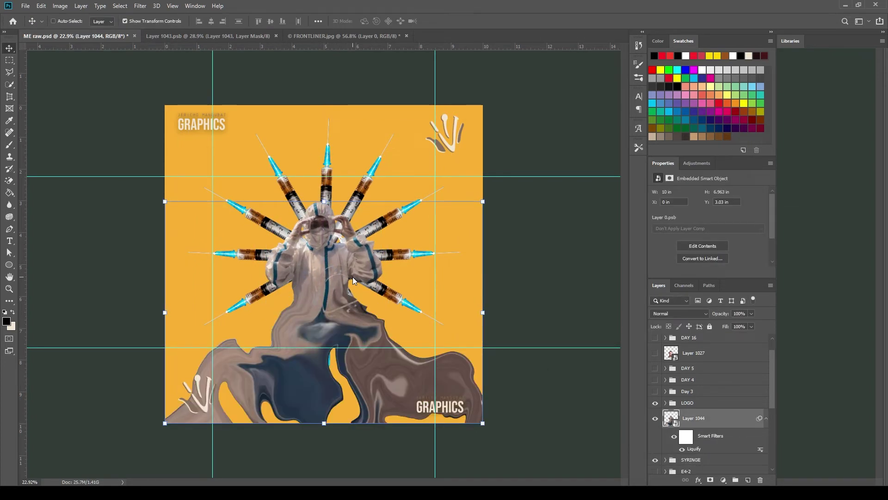
scroll(688, 445, down, 5)
scroll(661, 391, up, 3)
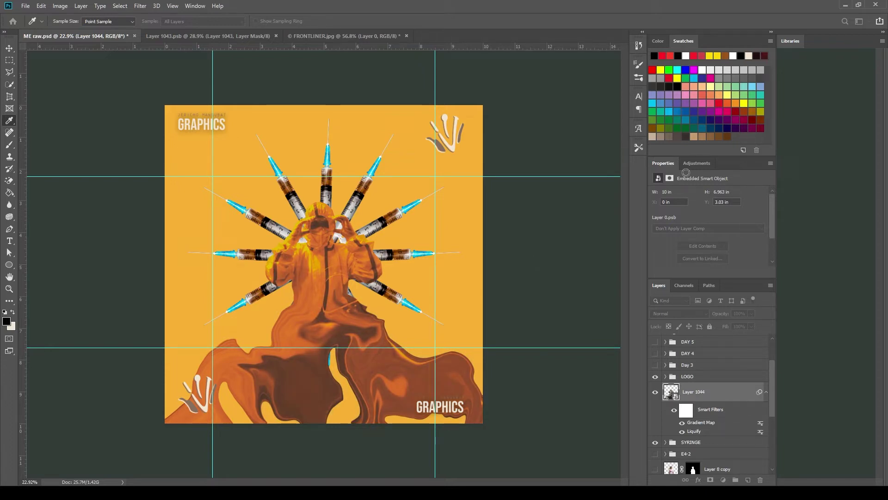
Step: Convert the SYRINGE group to a smart object and start a Gradient Map adjustment on it
key(v)
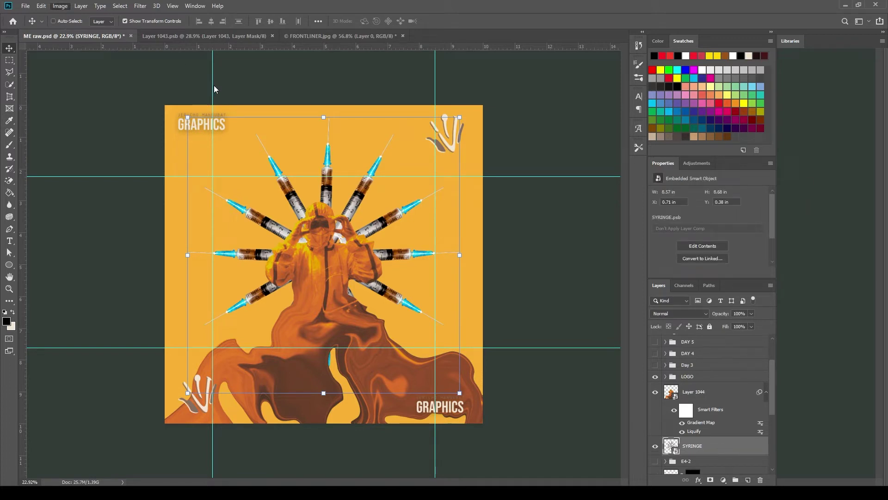
key(i)
key(j)
key(g)
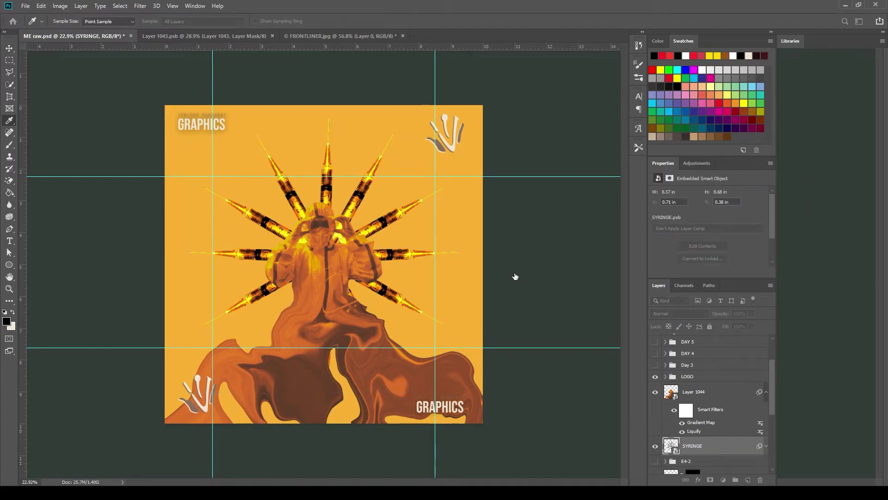
Step: Try different gradient colours on the syringes and settle on a brown, purple and yellow Gradient Map
key(ctrl+alt+z)
key(ctrl+alt+z)
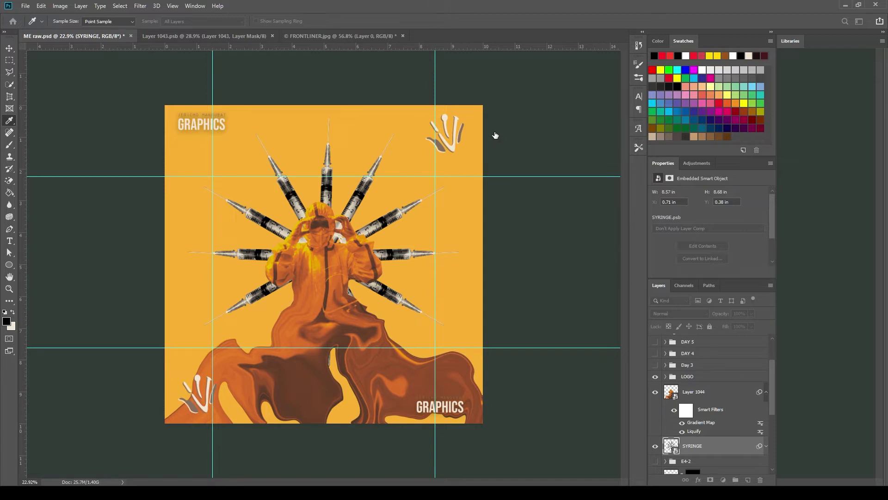
key(ctrl+alt+z)
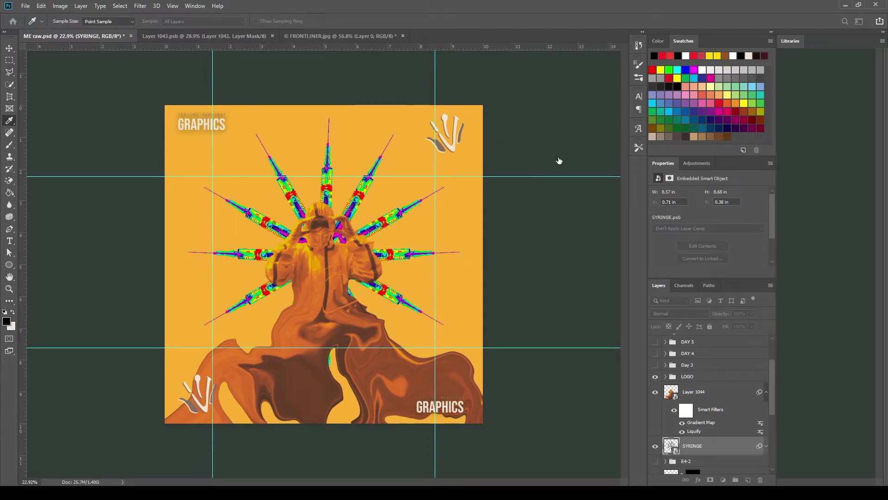
key(ctrl+alt+z)
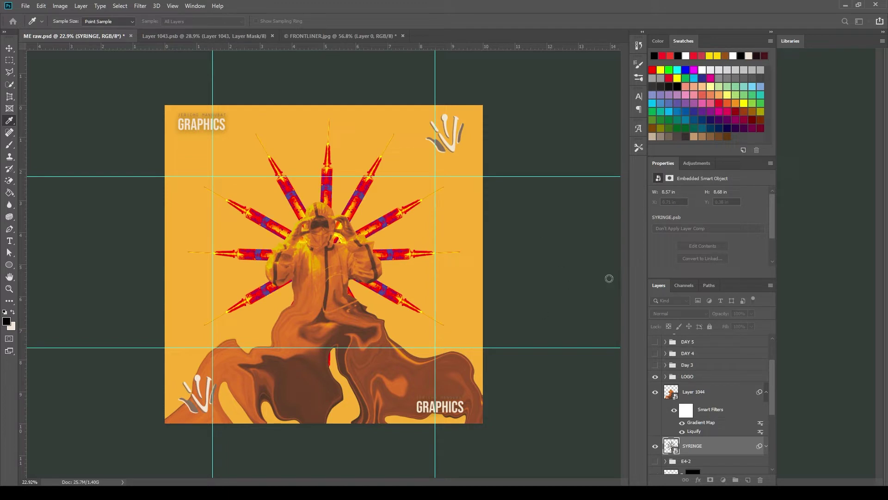
key(ctrl+alt+z)
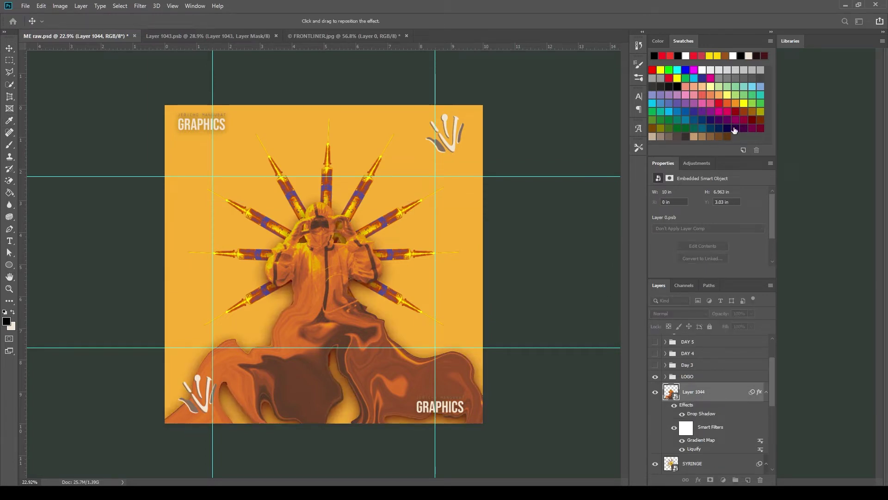
Step: Add a soft drop shadow to the frontliner on Layer 1044 and to the SYRINGE layer
key(i)
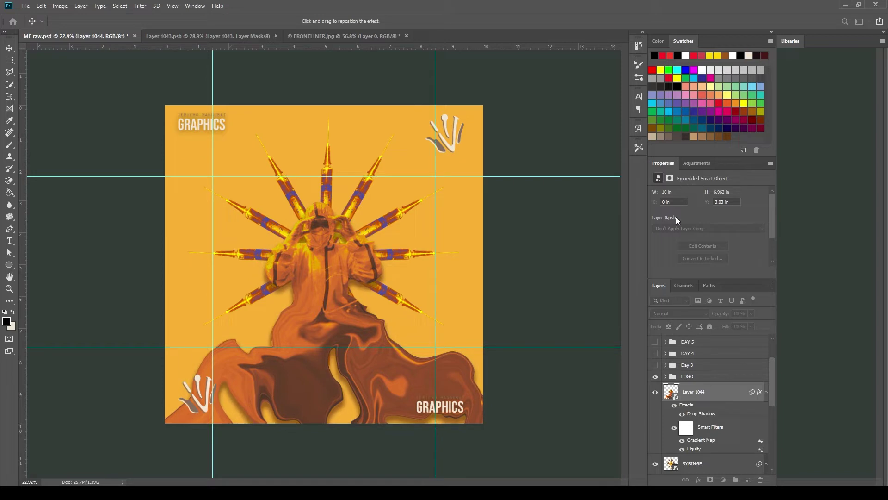
key(Return)
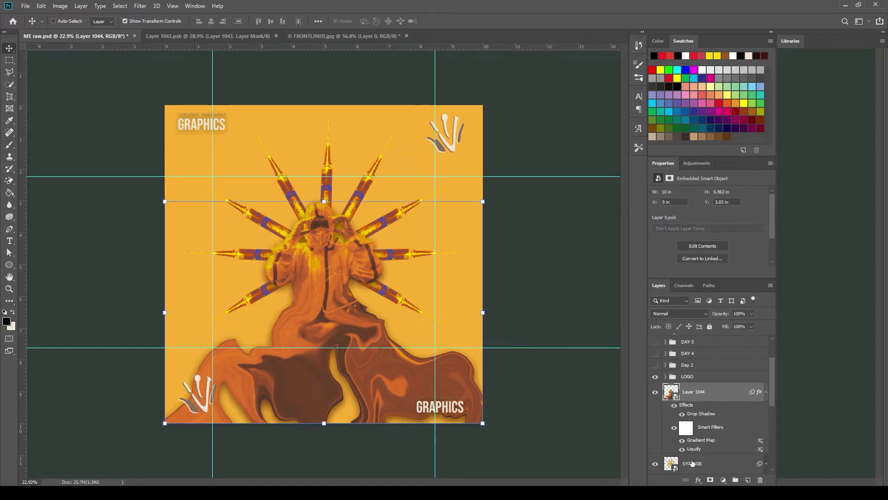
click(693, 463)
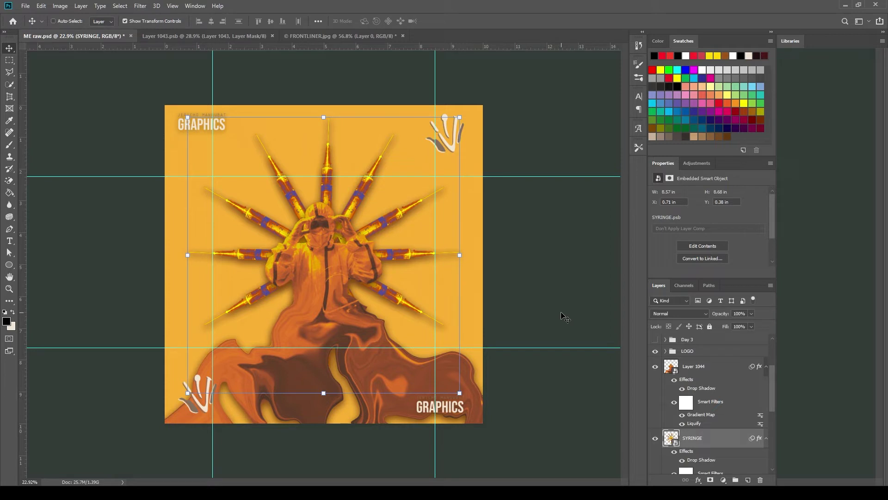
scroll(707, 368, down, 3)
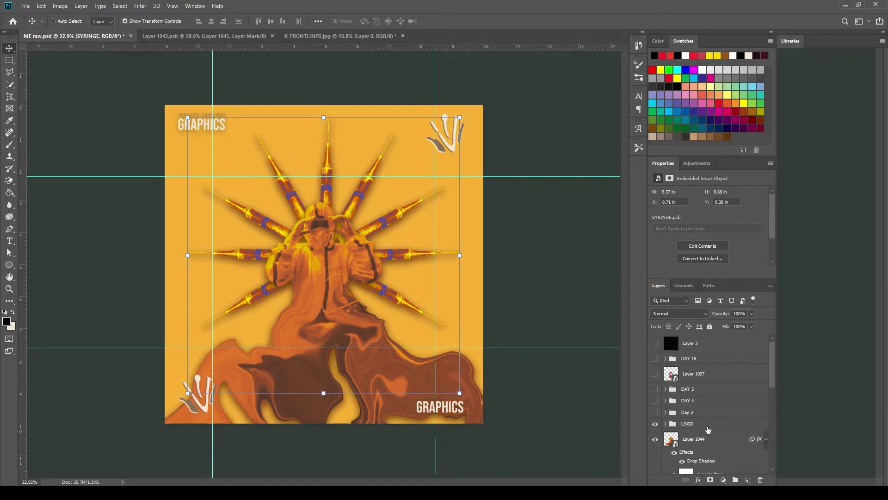
Step: Add a second drop shadow and a red-orange outer glow to the SYRINGE layer
double_click(725, 379)
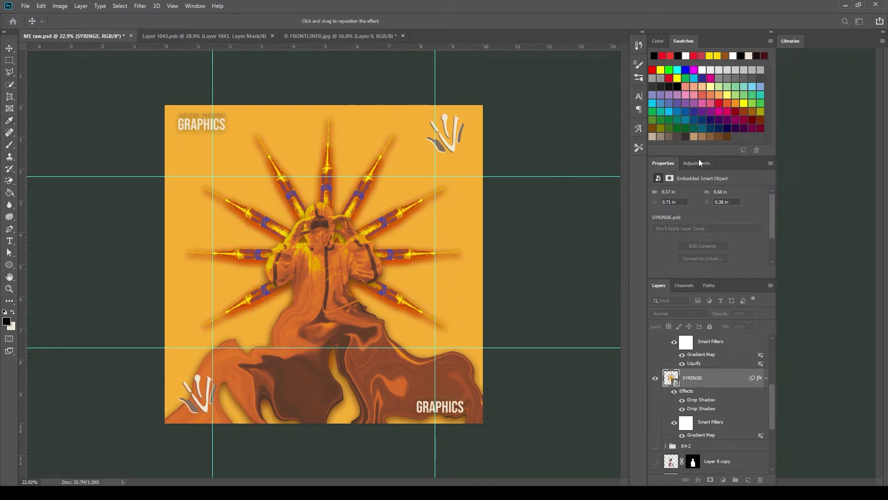
key(Return)
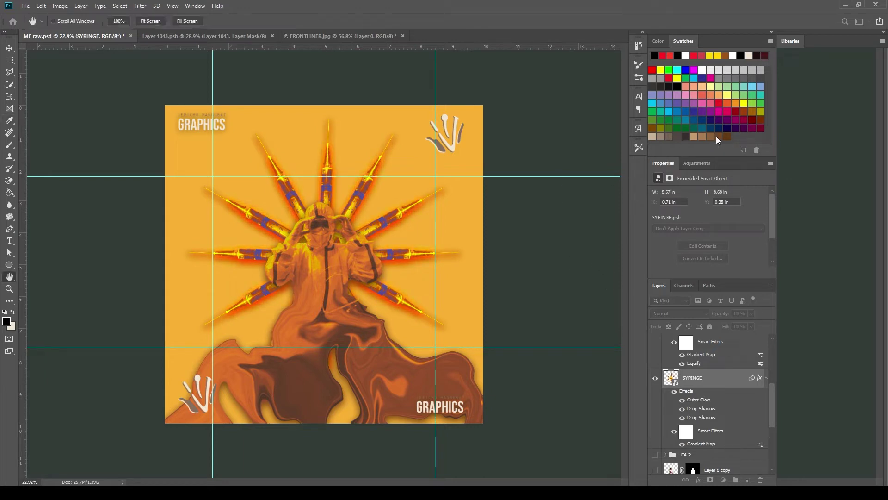
key(v)
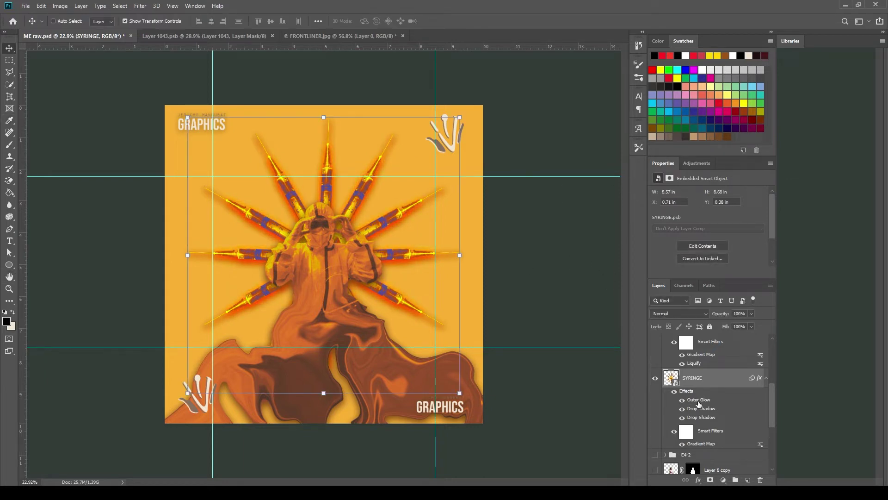
Step: Duplicate Layer 1044, apply a Gaussian Blur to the copy and set its blend mode to Color Dodge
key(alt+bracketright)
key(alt+bracketright)
key(ctrl+f)
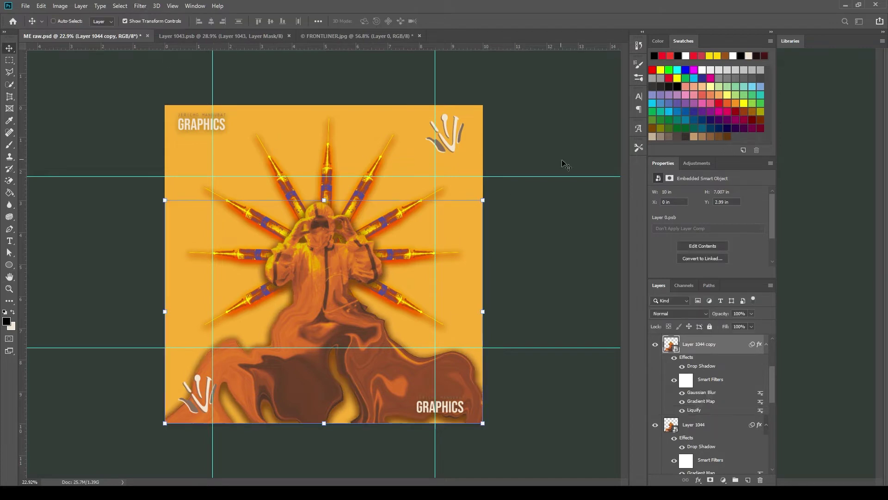
key(shift+minus)
key(shift+minus)
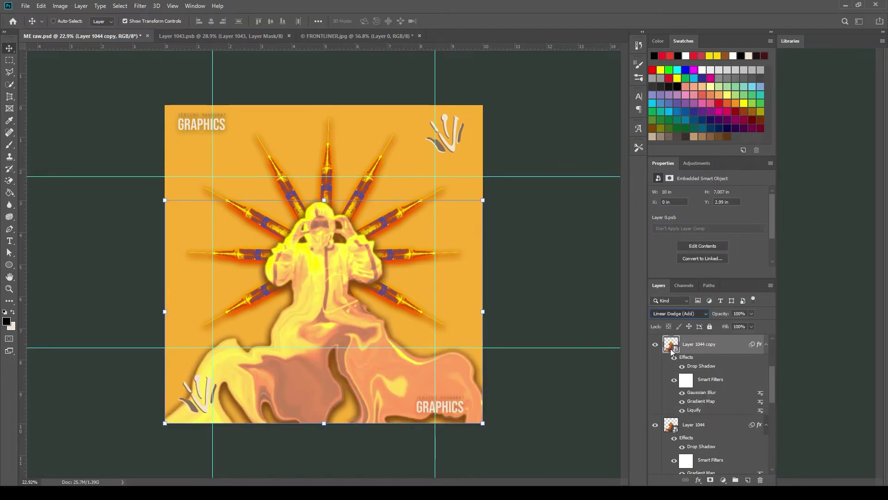
key(space)
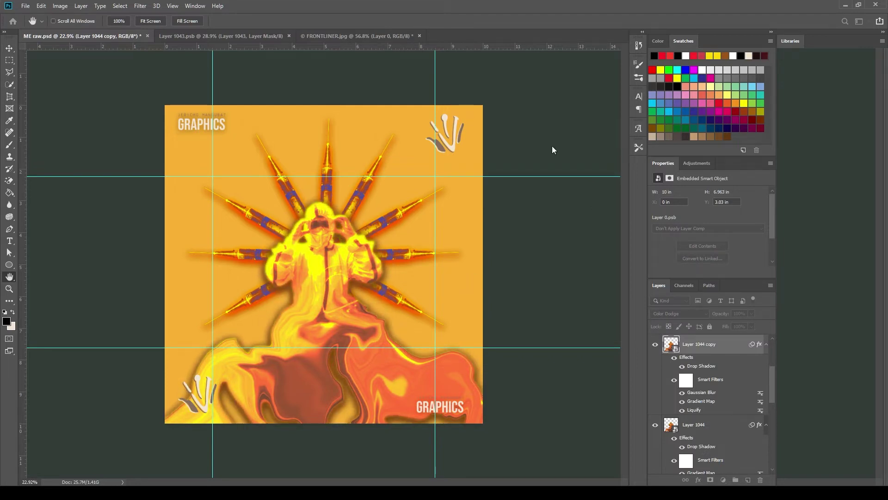
Step: Add a glowing yellow-orange outer glow to Layer 1044 copy and turn off its drop shadow
key(space)
key(ctrl+z)
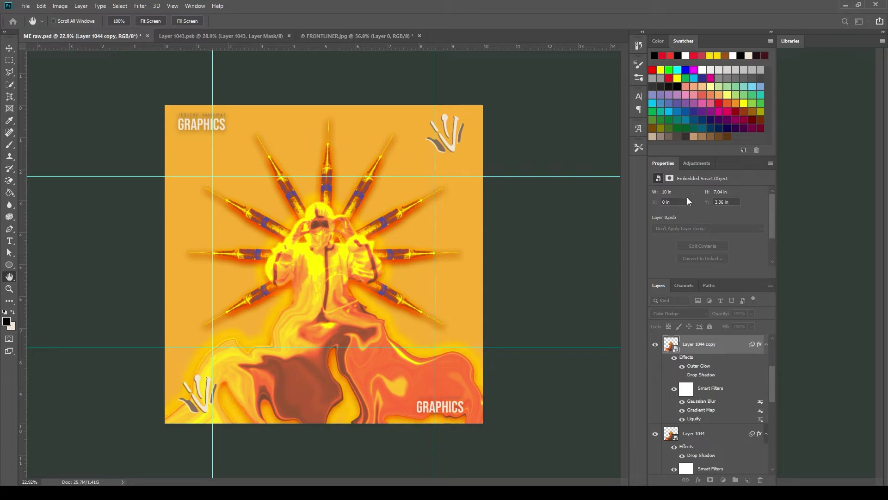
key(v)
Step: Adjust the SYRINGE layer's Gradient Map so purple fills the bodies of the syringes
click(700, 433)
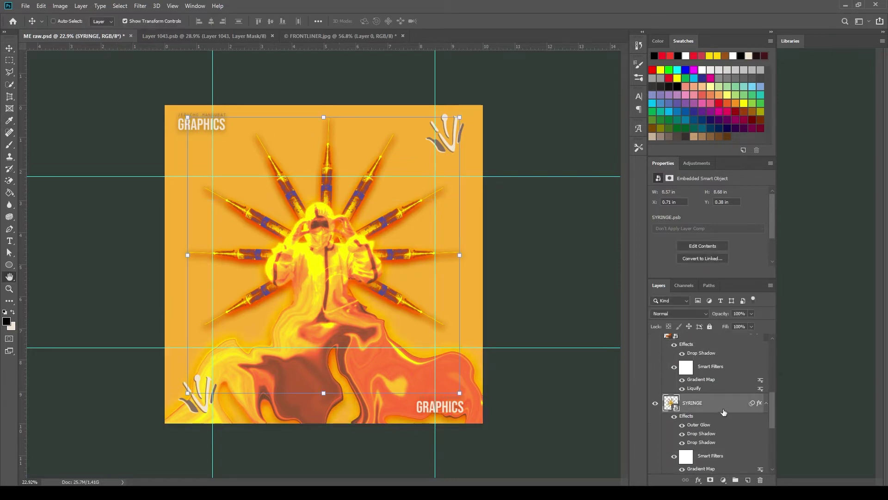
scroll(718, 431, down, 1)
key(i)
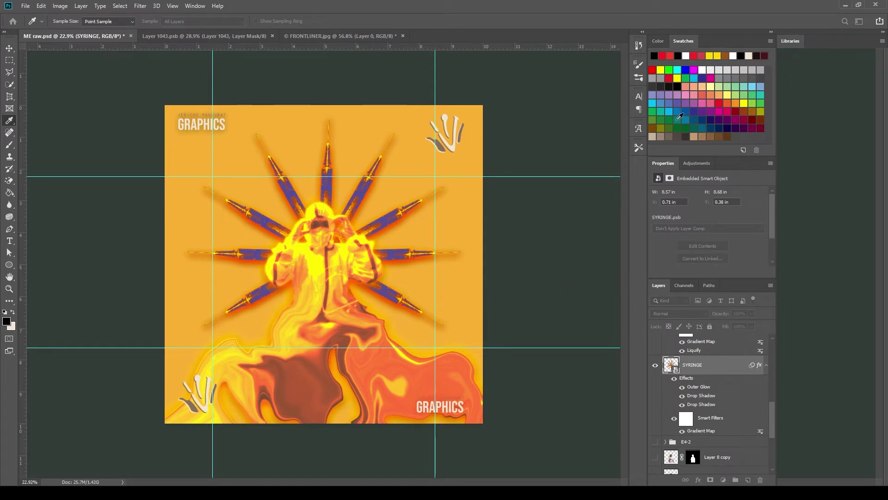
key(v)
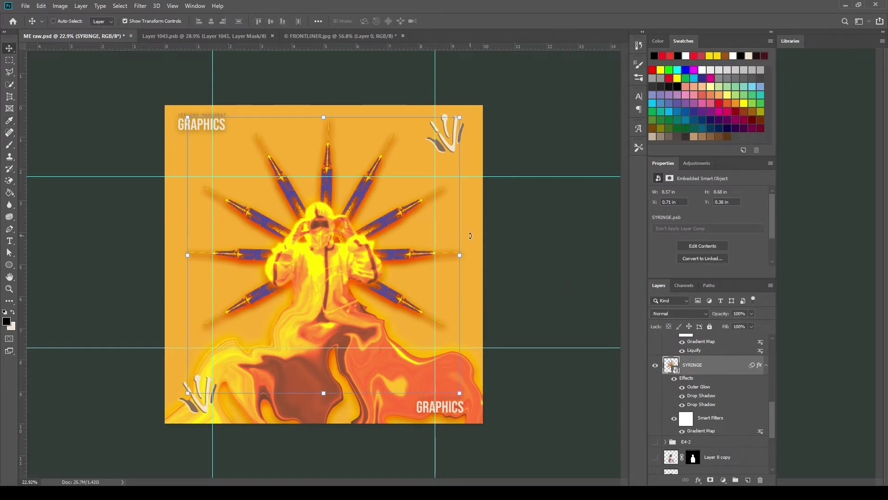
scroll(426, 341, up, 2)
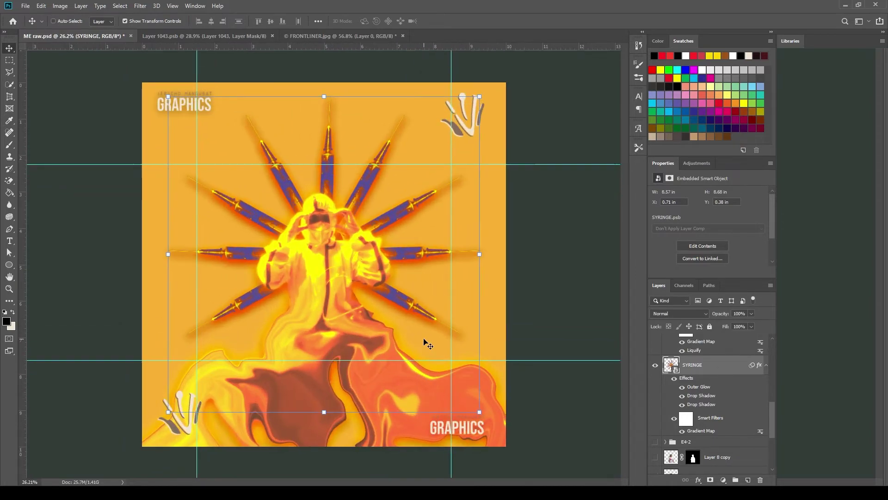
Step: Try a black background by showing Layer 1015, and show the paper texture of Layer 3
scroll(717, 398, down, 4)
click(655, 415)
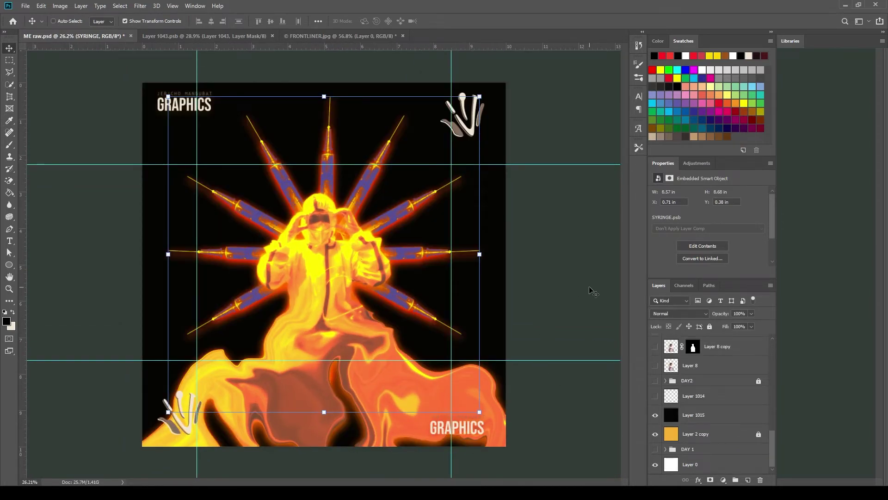
scroll(740, 402, up, 5)
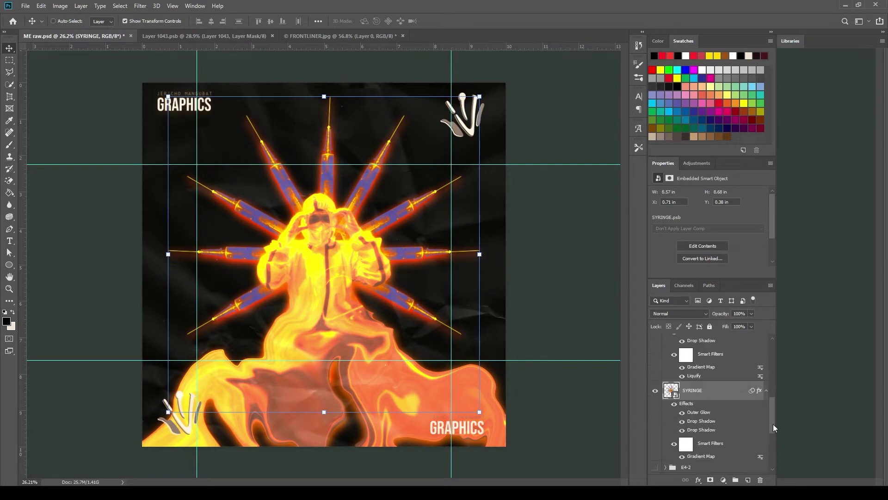
Step: Try dark brown and golden fills on a new layer above Layer 1015, then hide that layer and Layer 3
scroll(775, 426, down, 4)
click(665, 431)
key(i)
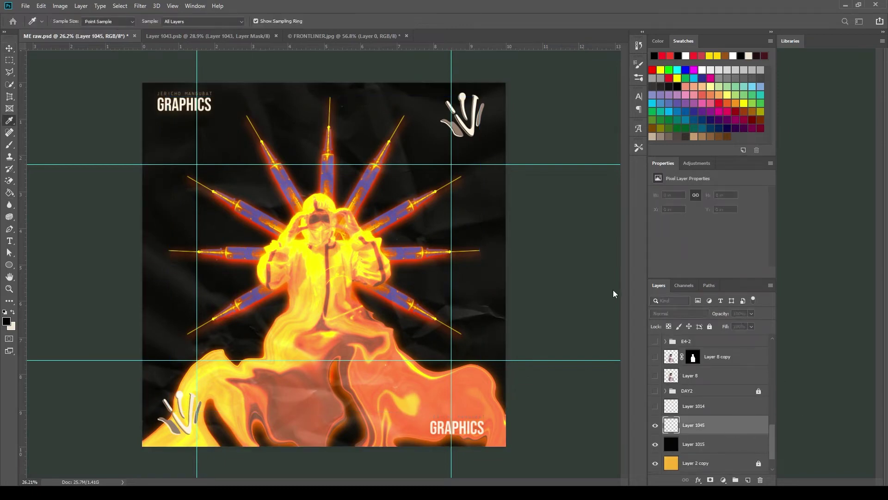
key(alt+BackSpace)
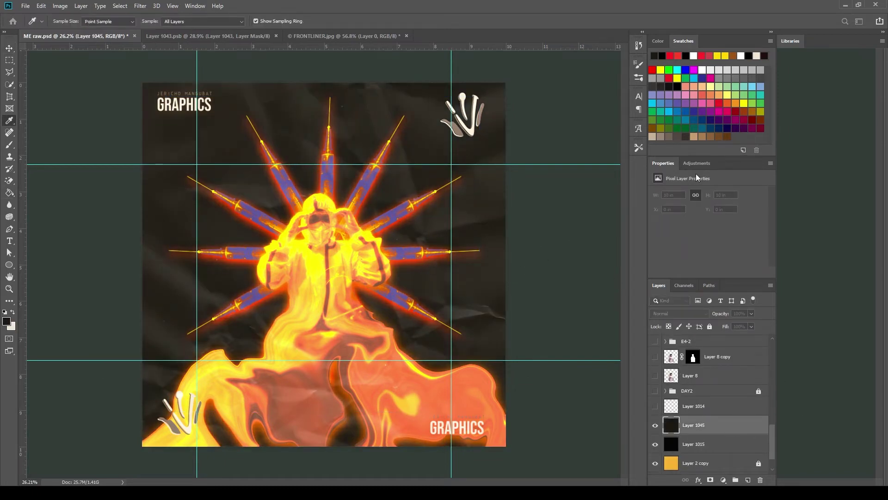
click(476, 258)
key(alt+BackSpace)
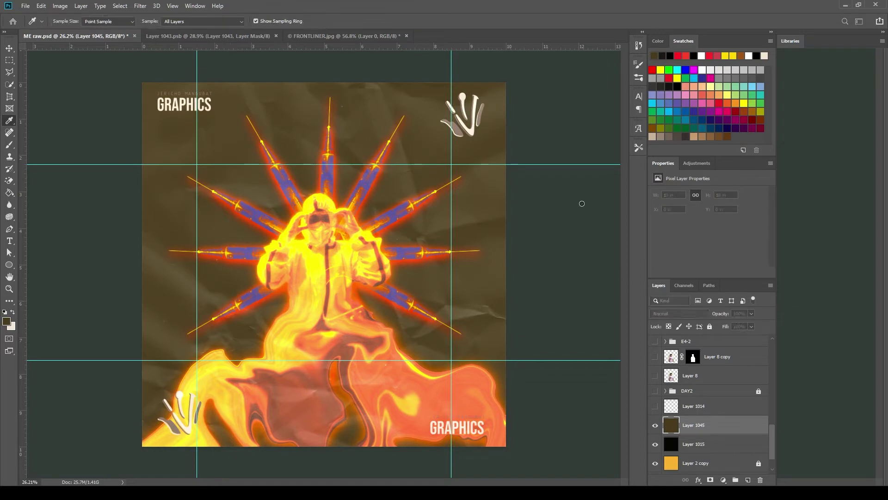
click(323, 324)
key(g)
click(359, 382)
click(655, 425)
scroll(659, 393, up, 10)
click(655, 343)
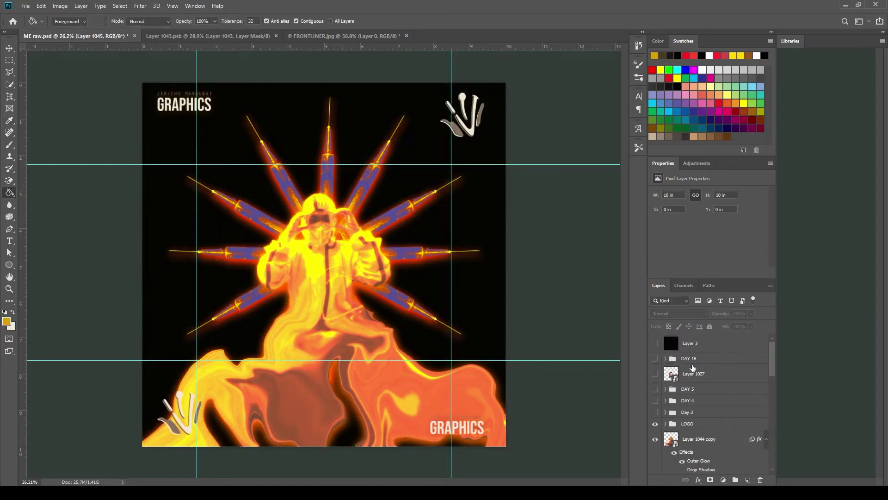
Step: Add the text GET in white 8BIT WONDER at 21.52 pt over the frontliner
click(694, 358)
key(t)
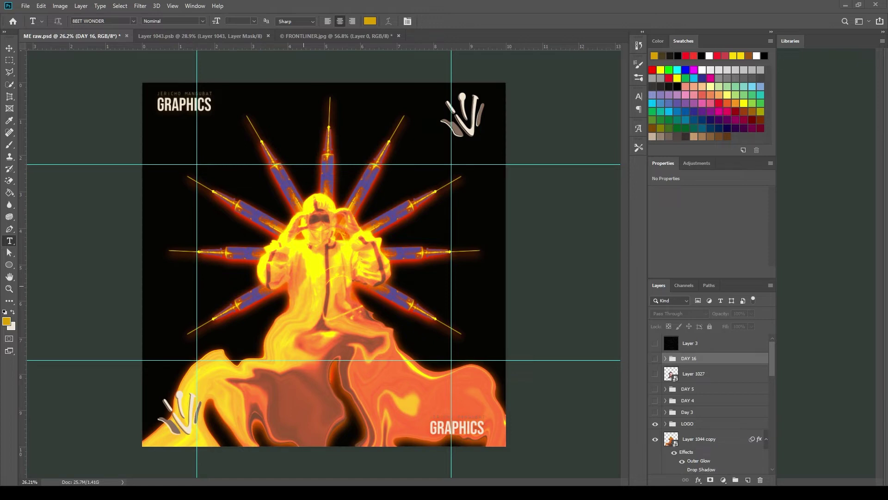
click(288, 240)
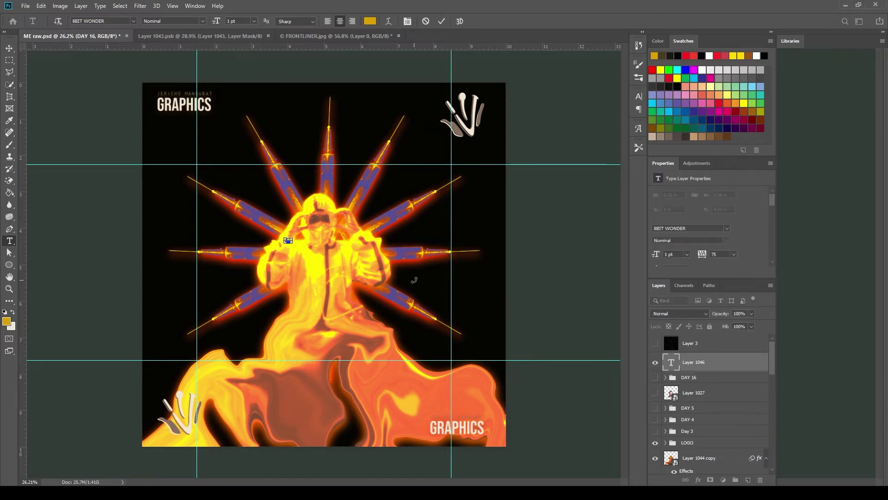
text(GET)
key(ctrl+Return)
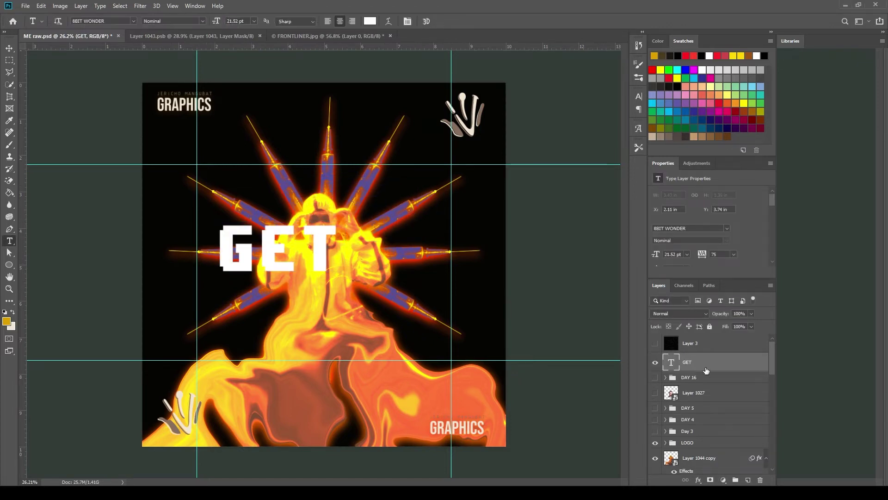
click(655, 362)
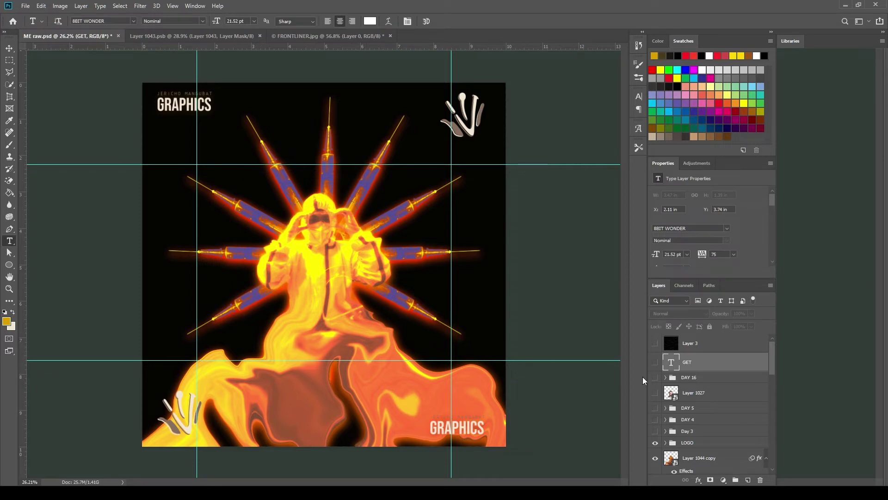
click(655, 362)
Step: Try replacing the text with GET VACCINATED, in Bebas Neue, then cancel the text edit
text(VACCINATE)
key(ctrl+a)
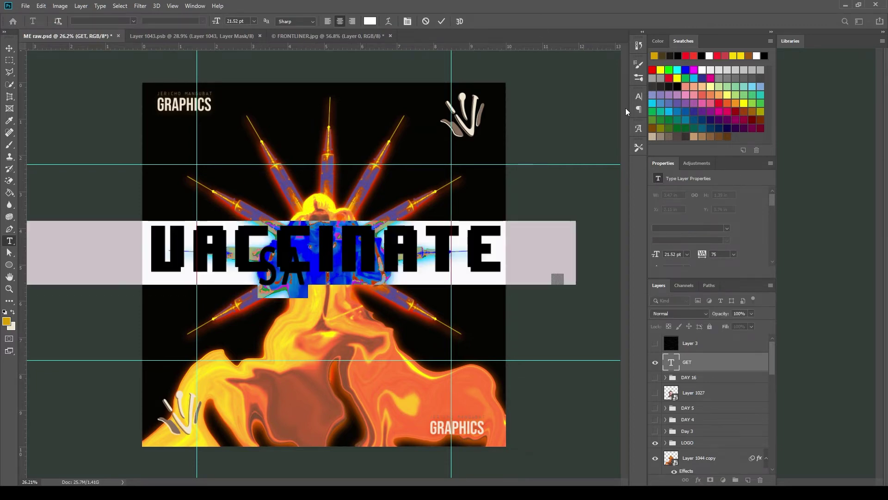
text(GET VACCINATED,)
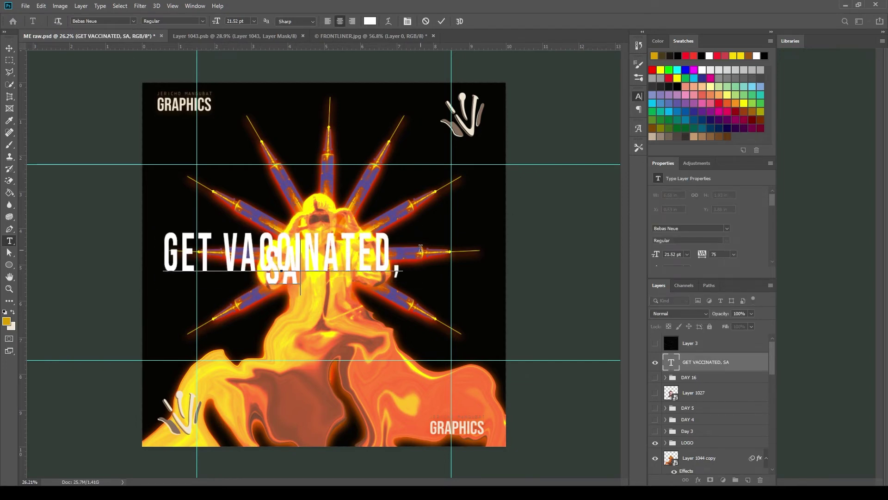
key(Escape)
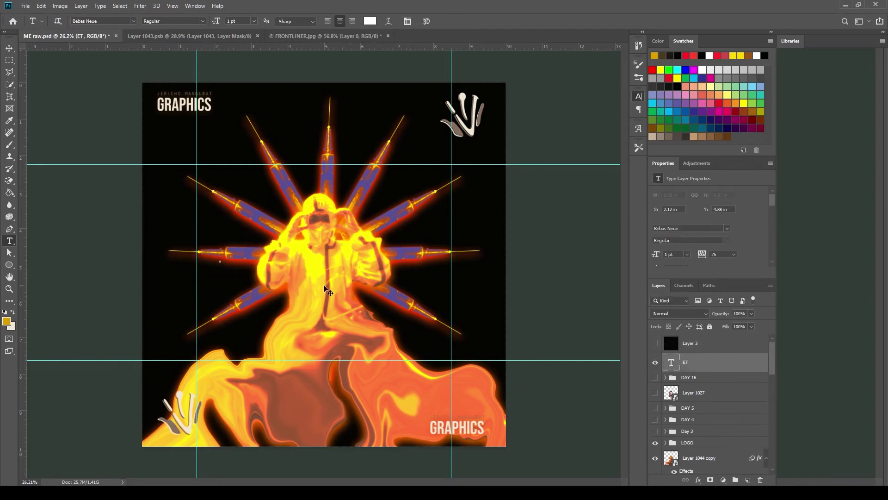
Step: Write GET VACCINATED, and SAVE LIVES on two lines in white 25.26 pt Bebas Neue over the frontliner
key(ctrl+z)
click(206, 303)
text(GET)
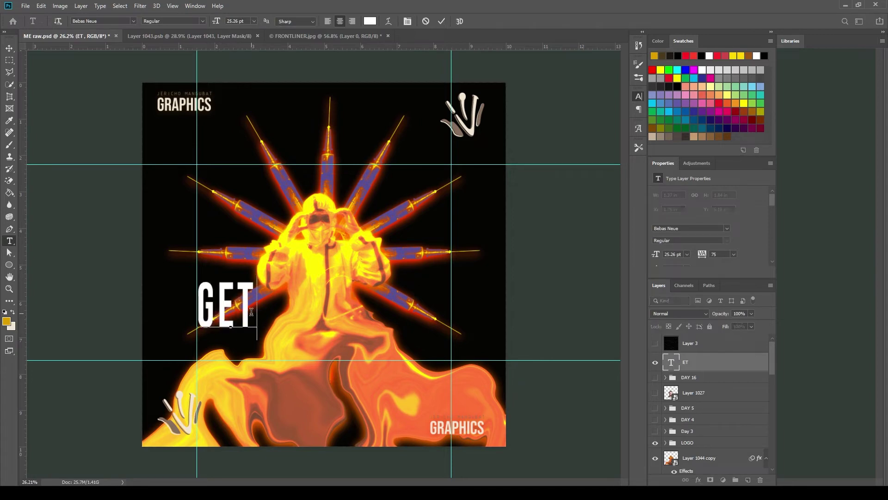
text( VACCINATED,)
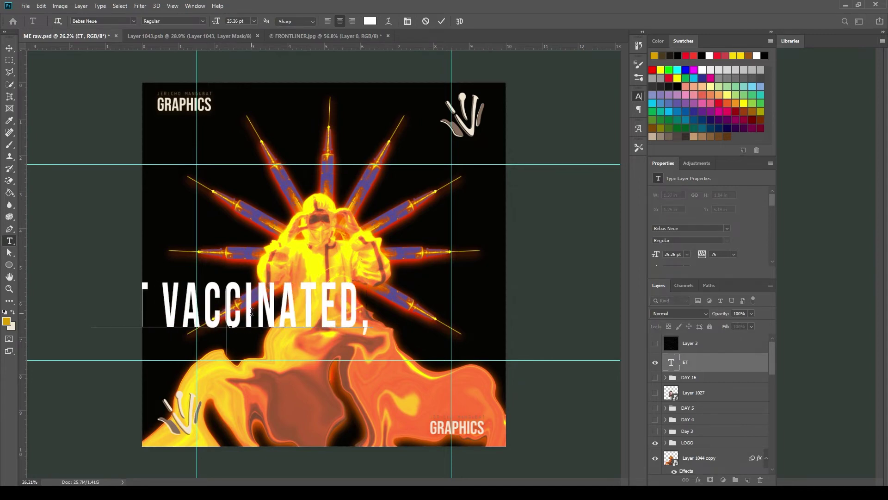
key(Return)
text(SAVE LIVES)
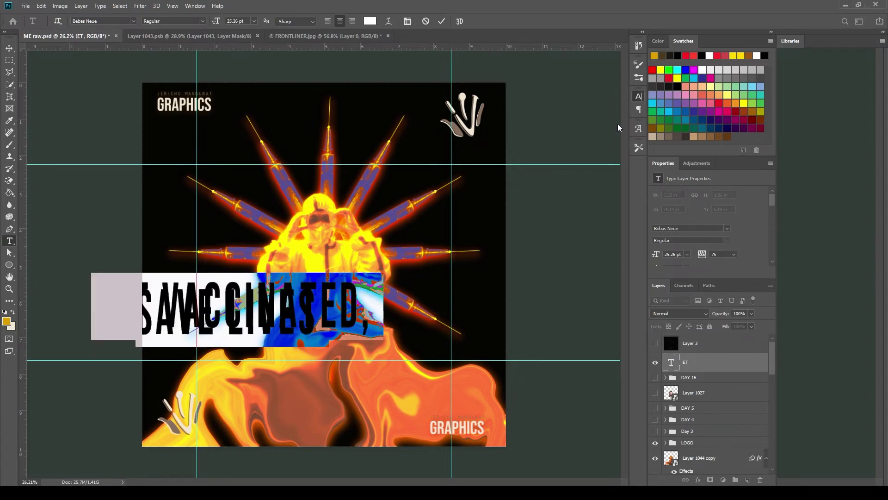
Step: Increase the leading between the two text lines until they no longer overlap
key(alt+Down)
key(alt+Down)
key(alt+Down)
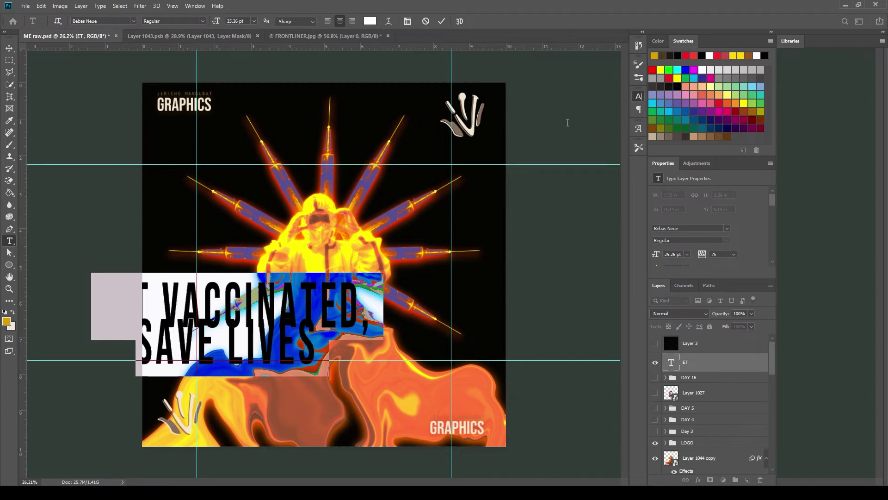
key(alt+Down)
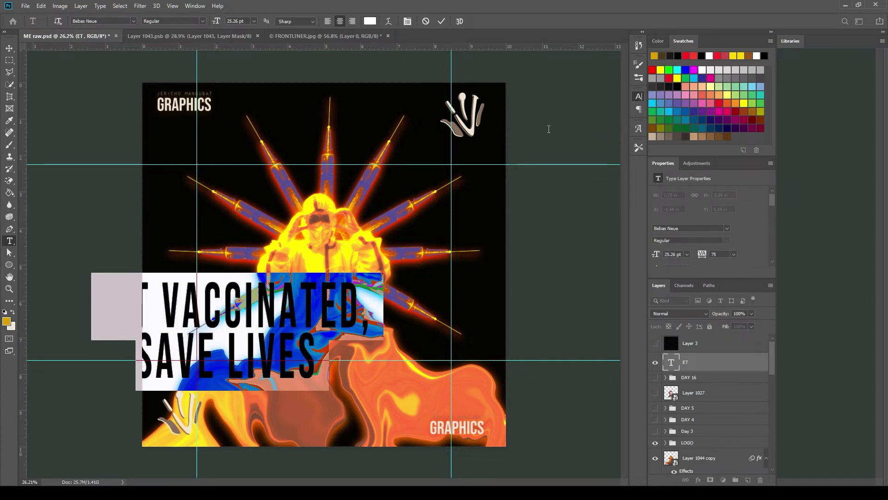
key(ctrl+Return)
Step: Cut the GET VACCINATED line and its comma out of the text layer, leaving only SAVE LIVES
click(354, 319)
key(shift+Left)
key(shift+Left)
key(shift+Left)
key(shift+Left)
key(shift+Left)
key(shift+Left)
key(shift+Left)
key(shift+Left)
key(shift+Left)
key(shift+Left)
key(shift+Left)
key(shift+Left)
key(shift+Left)
key(shift+Left)
key(shift+Left)
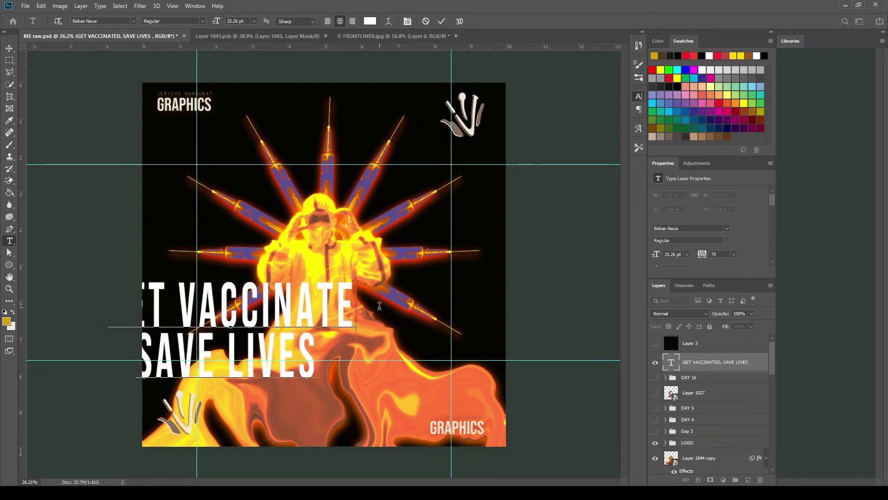
key(BackSpace)
key(ctrl+Return)
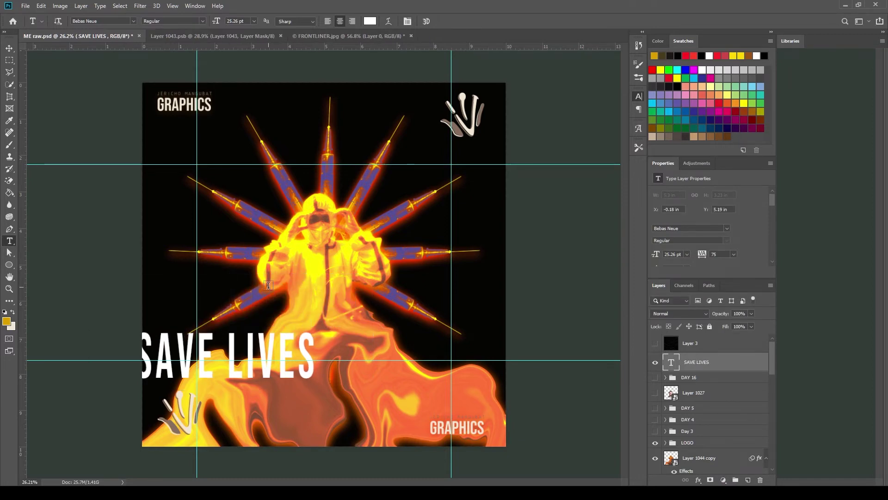
Step: Place GET VACCINATED as its own text layer, scaled to 26.63 pt and centred across the frontliner's head
key(ctrl+v)
key(ctrl+t)
drag(383, 252, 387, 215)
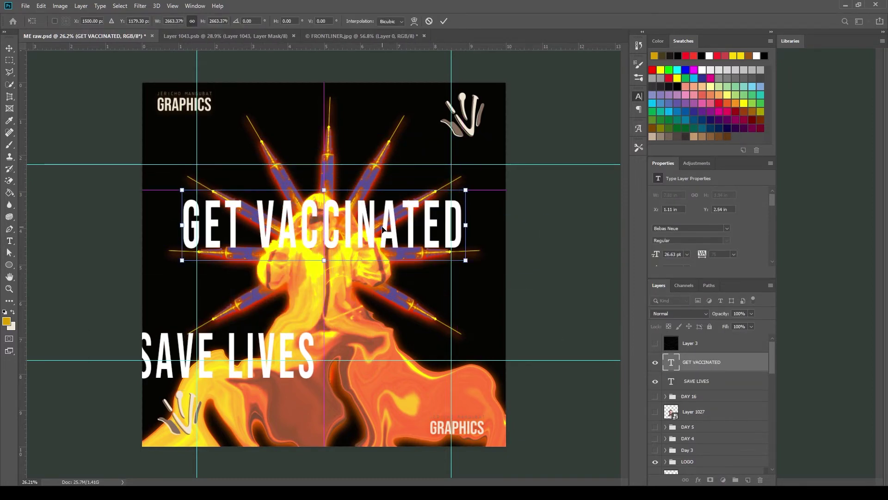
scroll(328, 287, up, 1)
key(Return)
Step: Delete the SAVE LIVES and GET VACCINATED text layers
click(697, 381)
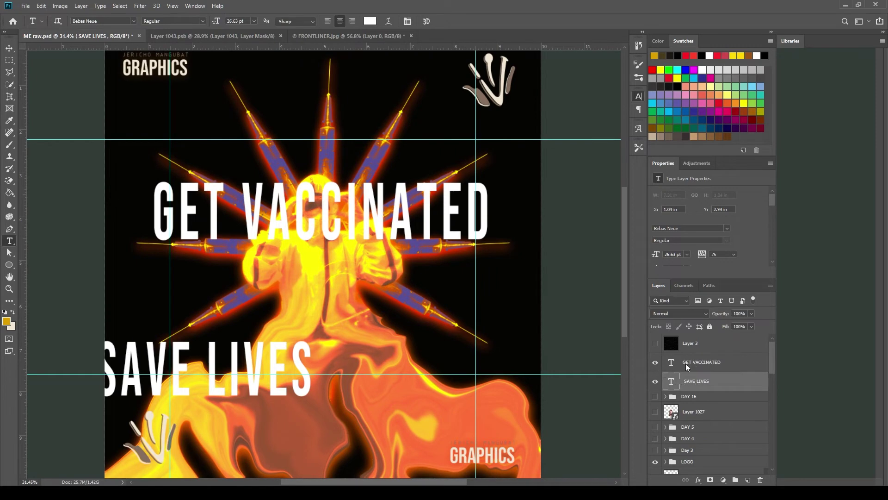
click(688, 367)
key(Delete)
key(Delete)
Step: Compare the poster with and without black Layer 1015, then leave that layer hidden
scroll(324, 264, down, 2)
scroll(712, 407, down, 5)
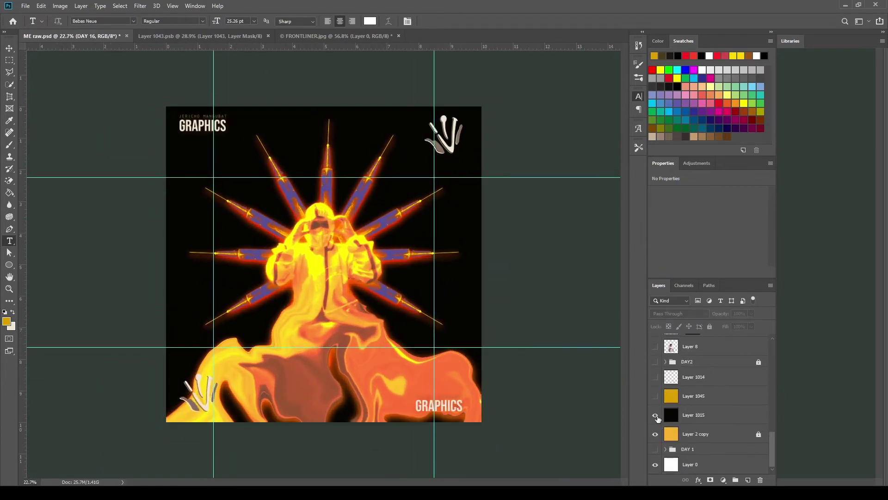
click(655, 416)
click(655, 417)
click(655, 415)
scroll(687, 403, up, 3)
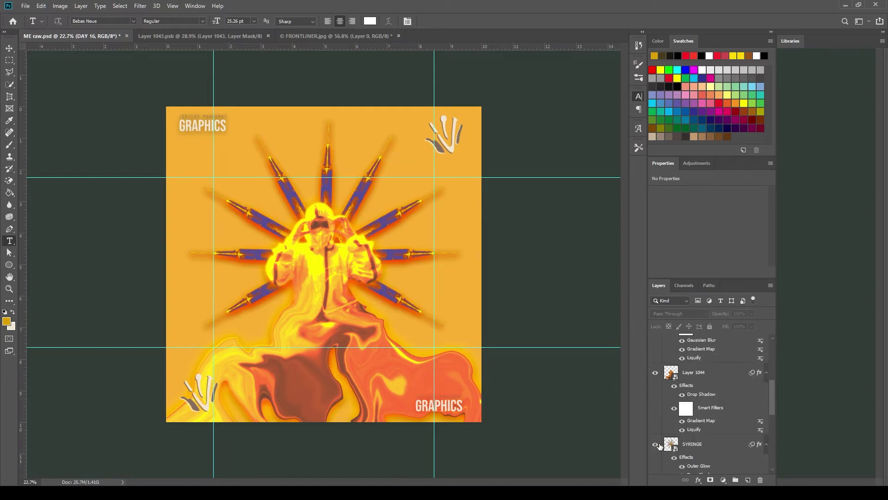
Step: Create a new layer above Layer 1044 copy and fill it with purple sampled from a syringe
scroll(701, 429, up, 3)
key(ctrl+shift+alt+n)
key(i)
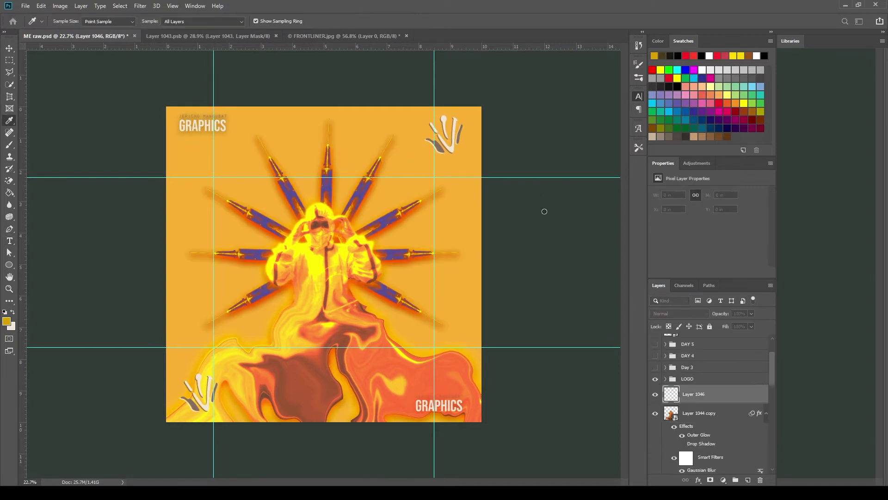
click(407, 254)
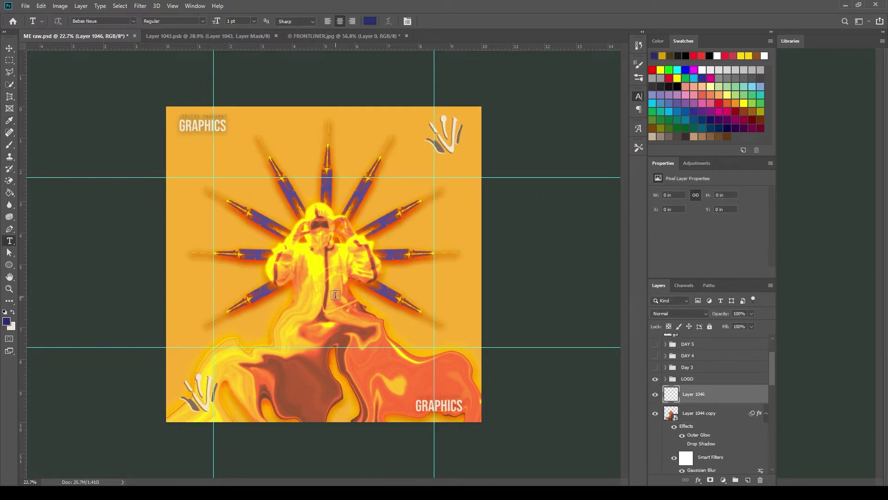
key(g)
key(alt+BackSpace)
Step: Try different blend modes on the purple fill layer, including Exclusion and Vivid Light
scroll(673, 313, down, 14)
key(Up)
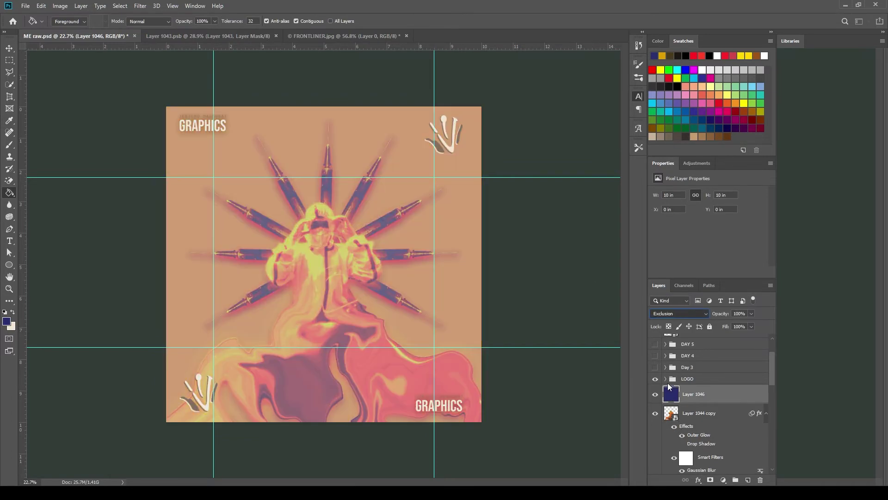
key(Up)
key(Down)
key(Up)
key(Down)
key(Down)
key(Down)
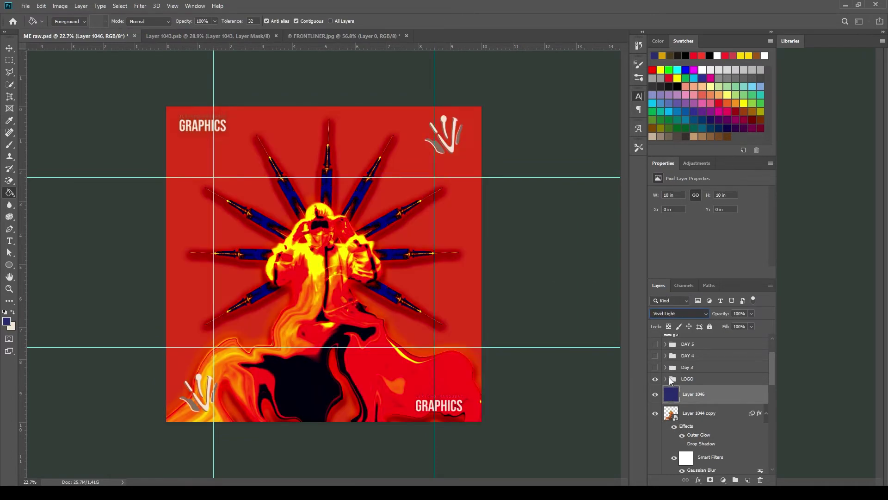
key(Up)
key(Up)
key(Down)
Step: Try stacking Layer 1044 copy above and below the purple fill layer, then undo the purple overlay
drag(708, 414, 685, 386)
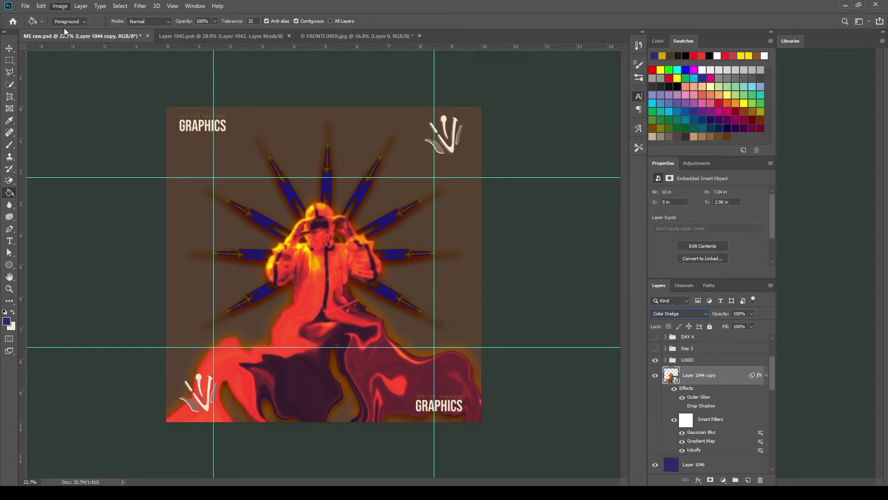
scroll(710, 422, down, 3)
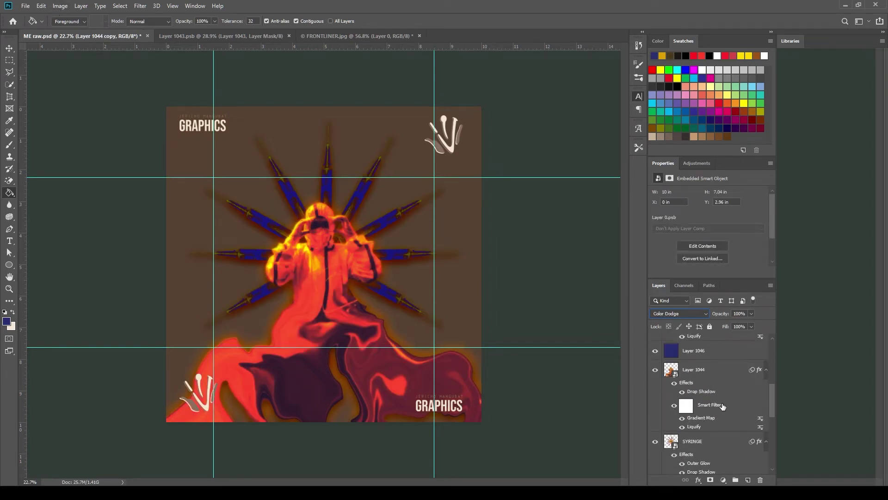
key(ctrl+bracketleft)
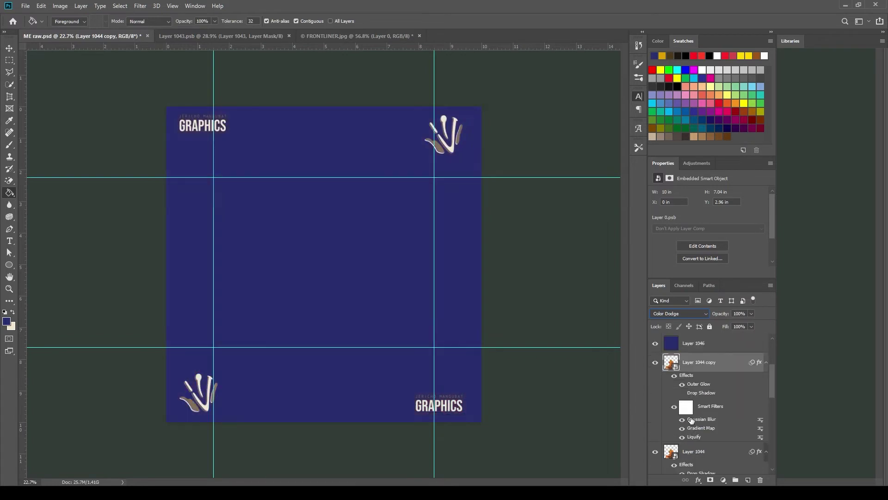
key(ctrl+z)
click(701, 419)
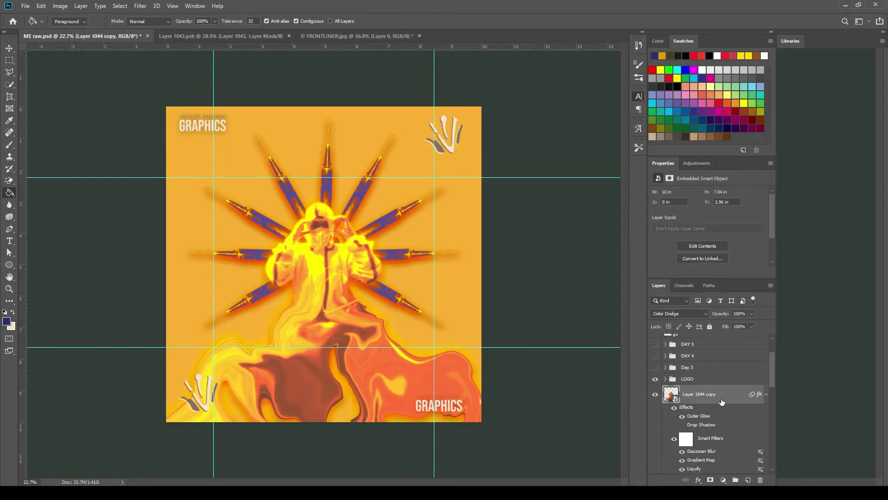
Step: Group the frontliner and syringe artwork layers and add a drop shadow to the group
key(ctrl+g)
key(h)
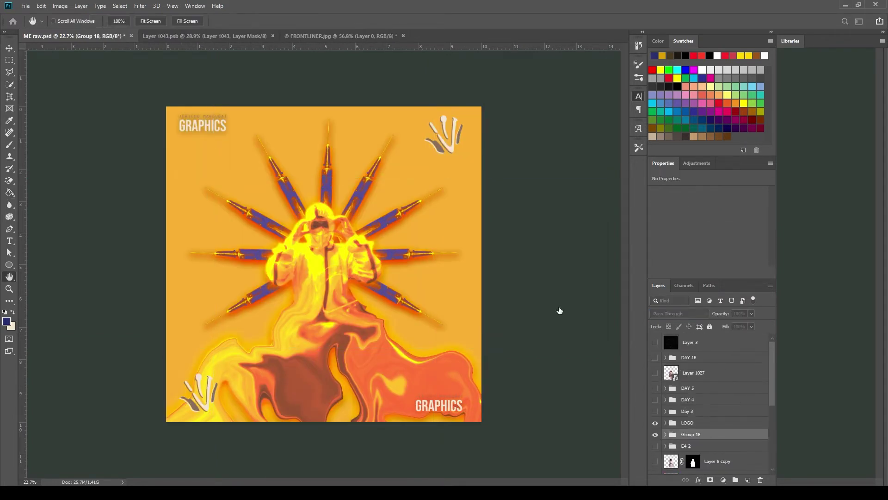
key(F2)
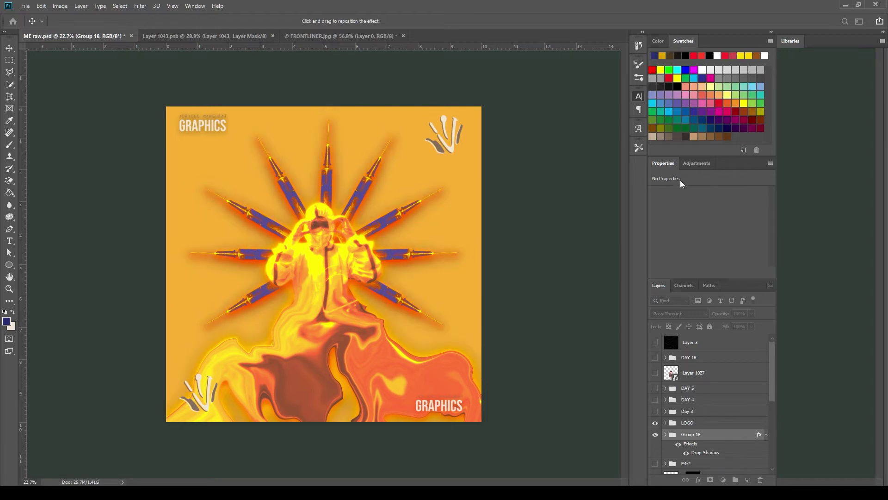
Step: Add an outer glow to Layer 1044 inside the new group
key(g)
click(665, 433)
click(704, 438)
scroll(704, 417, down, 4)
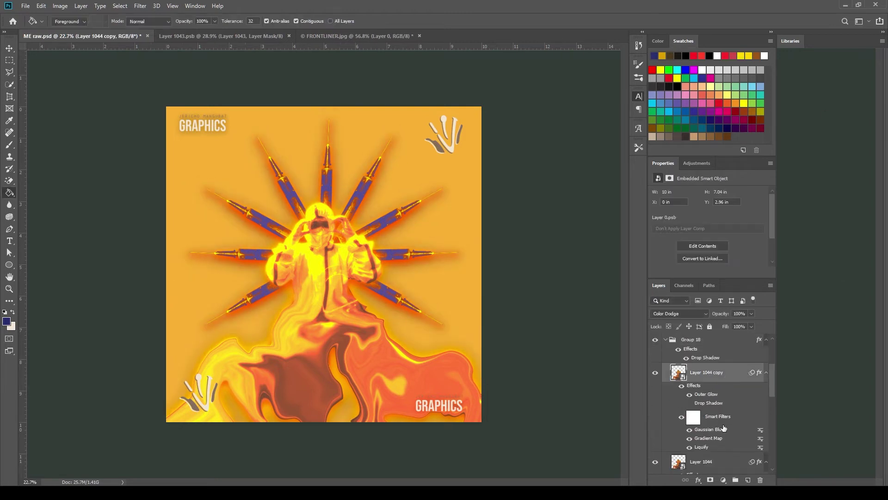
click(701, 404)
key(i)
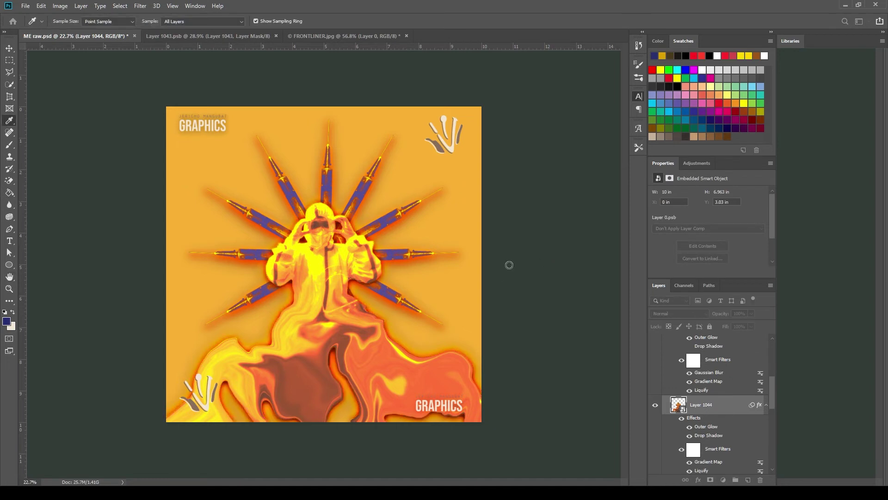
Step: Darken Layer 1044's drop shadow and show Layer 3 to overlay its crumpled-paper texture
key(h)
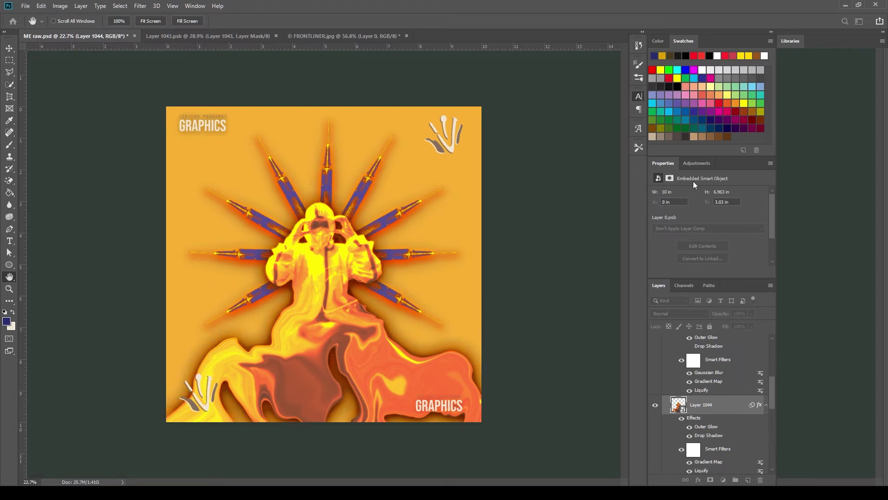
key(g)
scroll(740, 370, up, 10)
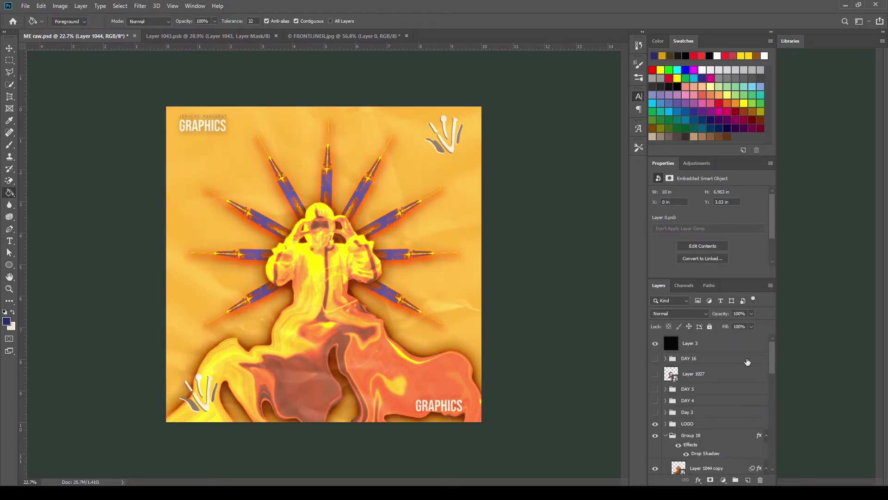
Step: Draw an unfilled ellipse of about 2050 × 613 px, horizontally centred across the frontliner's torso
ctrl+click(409, 317)
key(u)
drag(322, 294, 431, 328)
key(ctrl+t)
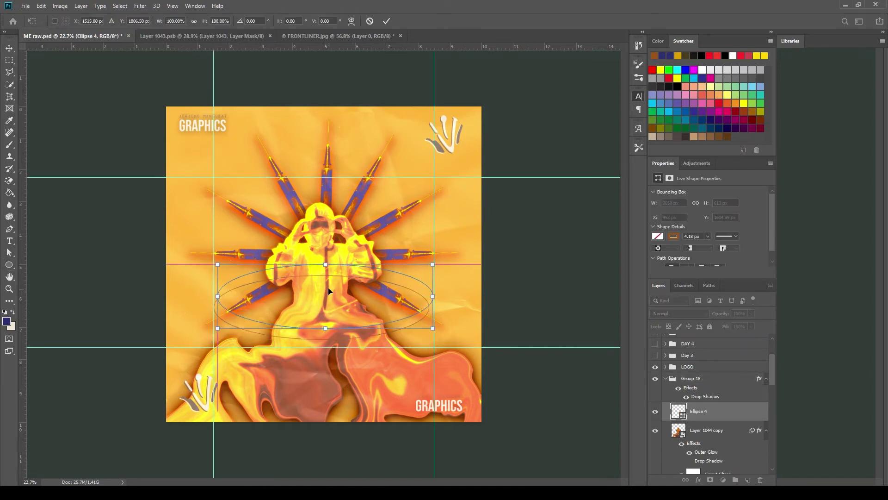
key(Return)
Step: Try placing type along the ellipse from its bottom centre at 48 pt, then undo it
key(t)
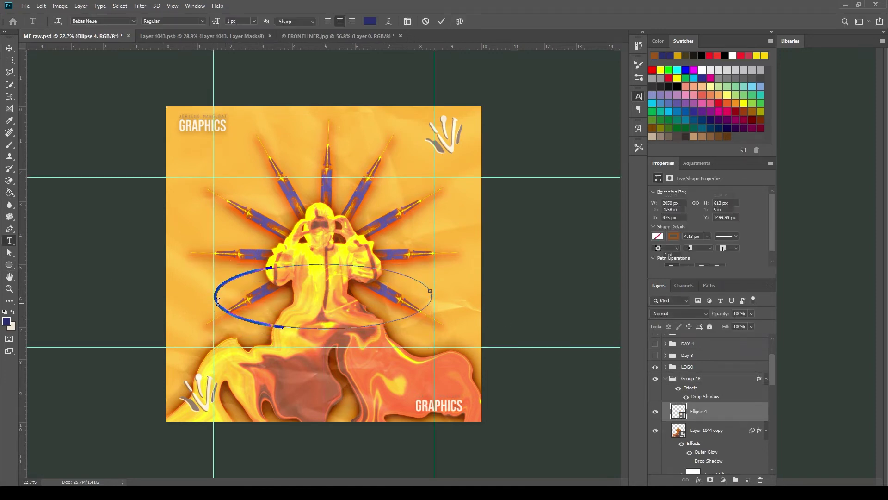
click(231, 313)
key(Escape)
click(231, 314)
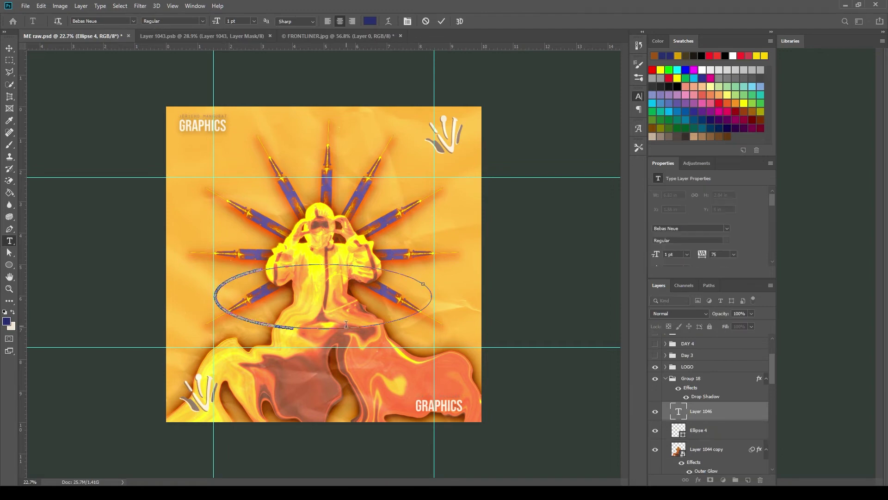
drag(347, 324, 324, 329)
key(ctrl+shift+period)
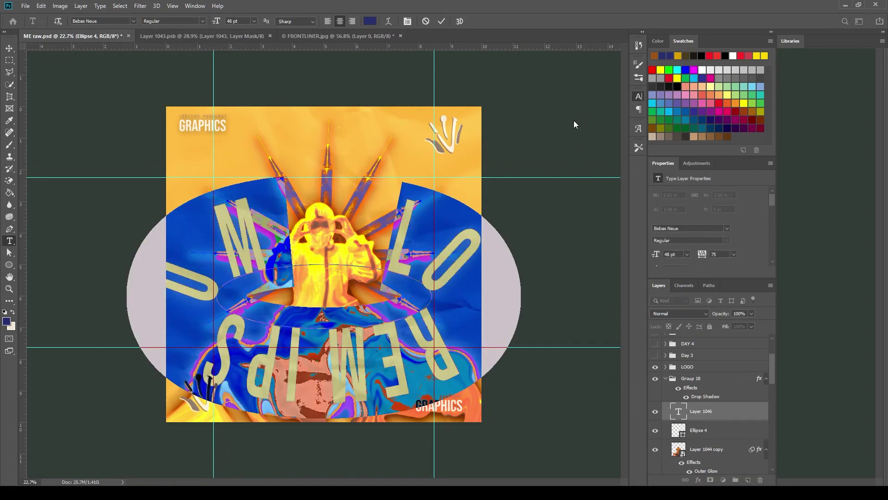
click(716, 435)
key(ctrl+z)
key(ctrl+z)
key(ctrl+z)
key(ctrl+z)
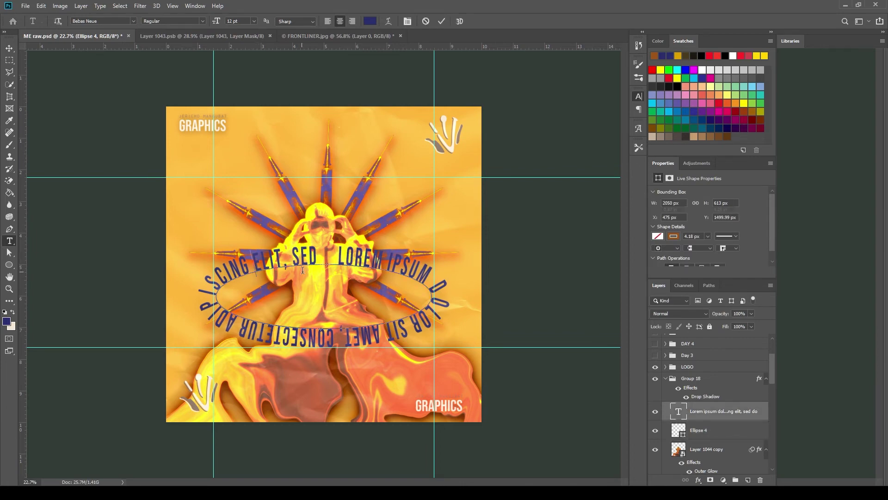
Step: Place the text "GET VACCINATED, SAVE LIVES - GET VACCINATED, SAVE LIVES -" around the ellipse in 12 pt Bebas Neue
click(324, 264)
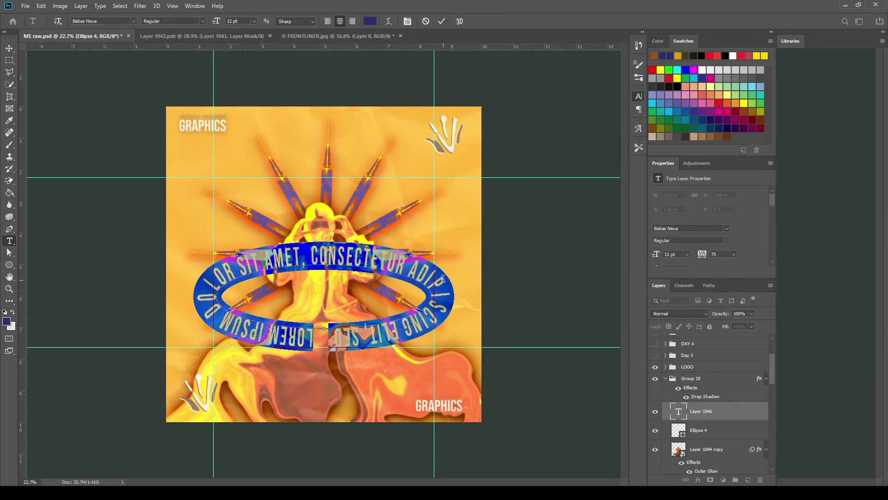
text(GET VACCINATED, SAVE LIVES.)
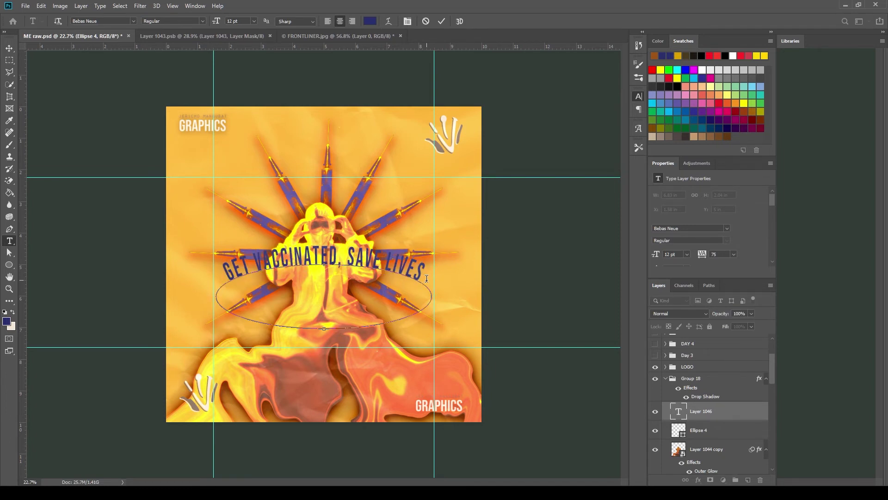
text(GET VACCINATED, SAVE LIVES -)
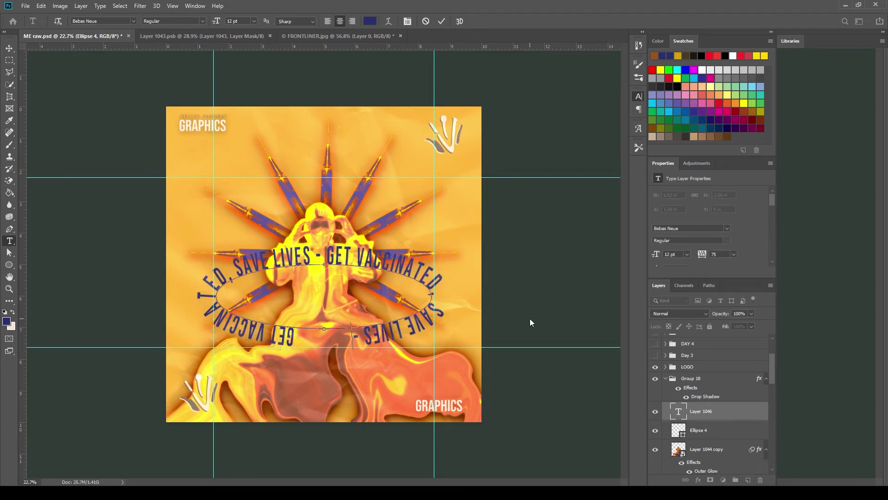
Step: Colour the curved slogan white and move its text layer above Group 18
key(ctrl+a)
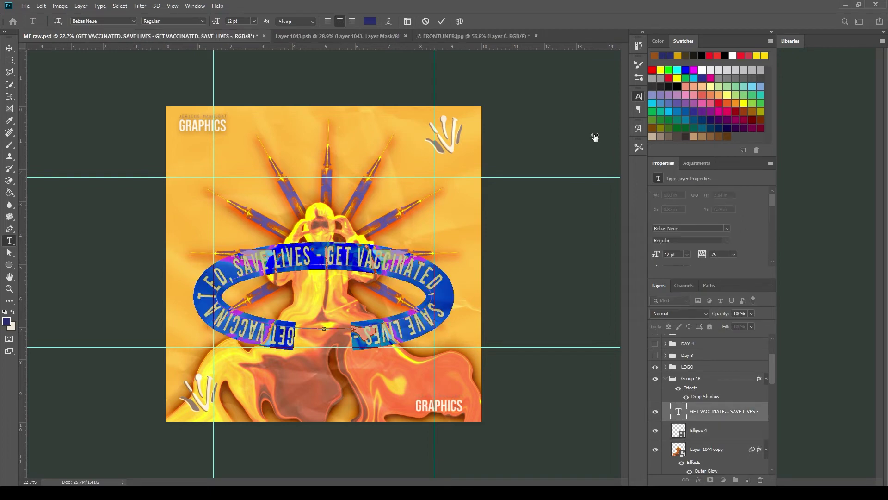
key(ctrl+Return)
drag(716, 408, 716, 376)
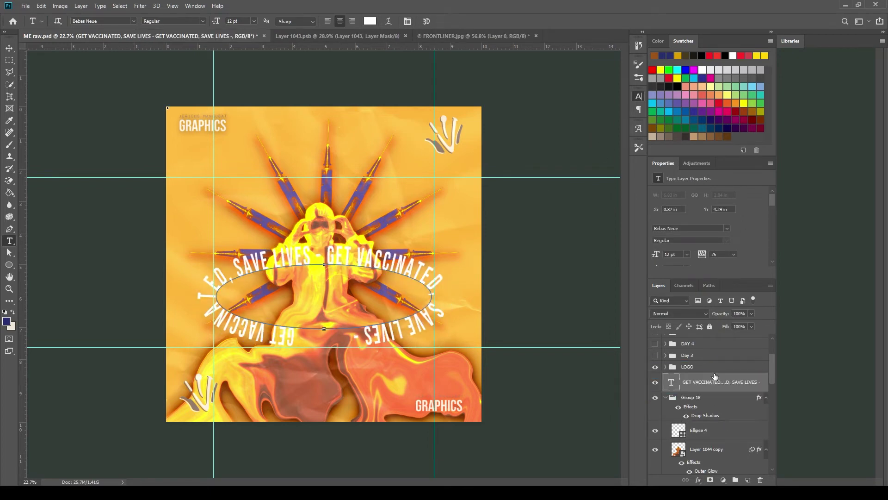
Step: Add a layer mask to the curved slogan and paint out the upside-down letters crossing the frontliner's lower body
click(711, 480)
key(b)
scroll(278, 370, up, 5)
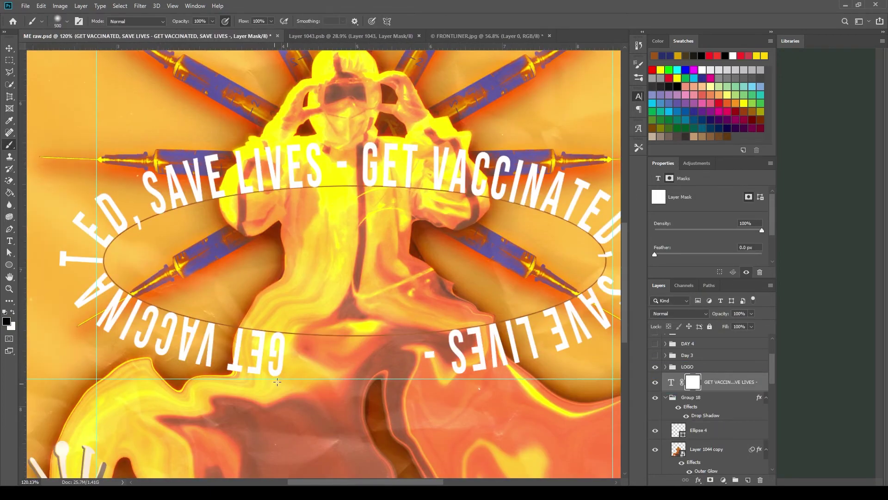
scroll(279, 380, down, 3)
key(bracketleft)
key(bracketleft)
key(bracketleft)
key(bracketleft)
key(bracketleft)
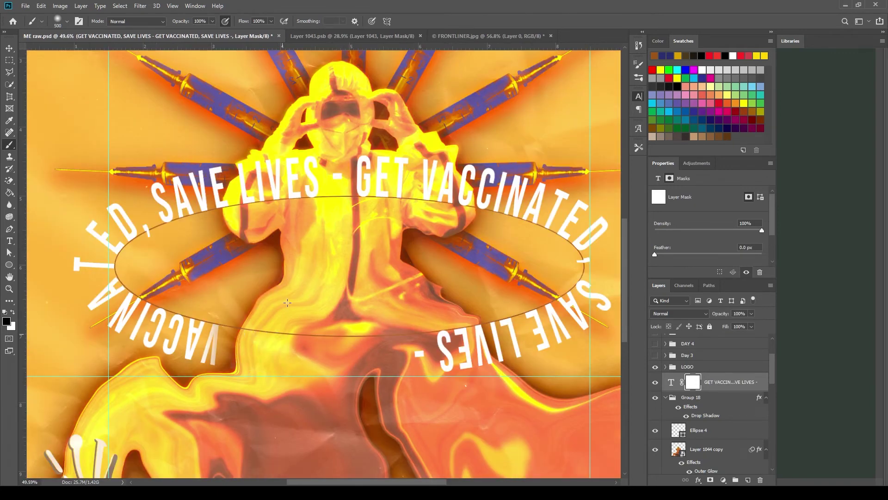
key(bracketleft)
key(bracketleft)
key(bracketleft)
key(bracketleft)
key(bracketleft)
mouse_move(280, 334)
mouse_down()
mouse_move(266, 370)
mouse_move(241, 357)
mouse_up()
mouse_move(477, 337)
mouse_down()
mouse_move(491, 362)
mouse_move(477, 340)
mouse_move(466, 376)
mouse_move(462, 368)
mouse_move(466, 387)
mouse_move(461, 368)
mouse_move(428, 366)
mouse_move(461, 328)
mouse_up()
scroll(383, 352, down, 3)
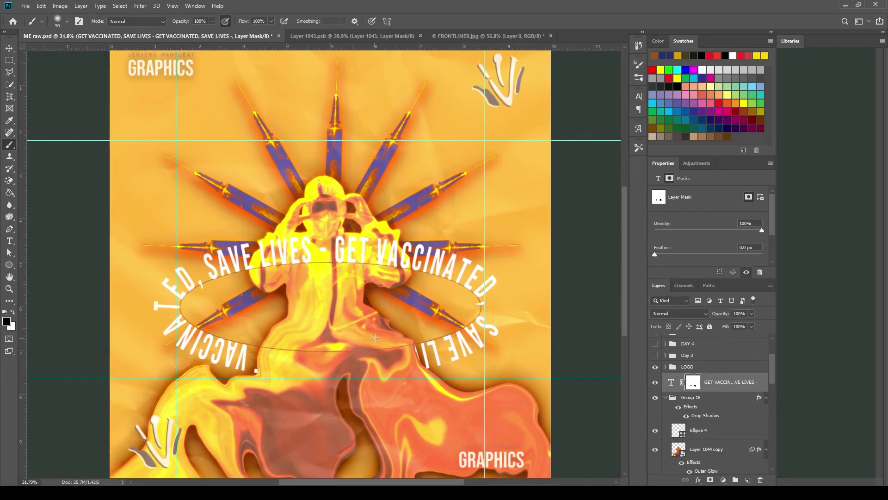
Step: Try fading the upside-down SAVE LI letters on the mask with a 700 px soft brush, then undo the stroke
key(bracketright)
key(bracketright)
key(bracketright)
key(bracketright)
key(bracketright)
key(bracketright)
drag(428, 356, 468, 362)
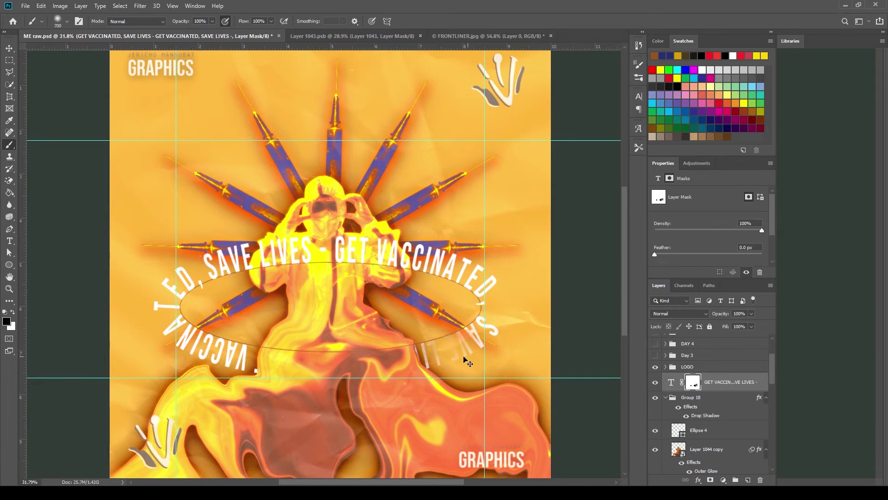
key(ctrl+z)
Step: Fade the slogan's remaining upside-down letters on its mask with a 1000 px soft brush
key(bracketright)
key(bracketright)
key(bracketright)
key(bracketright)
key(bracketright)
mouse_move(211, 343)
mouse_down()
mouse_move(234, 344)
mouse_move(248, 375)
mouse_move(271, 391)
mouse_up()
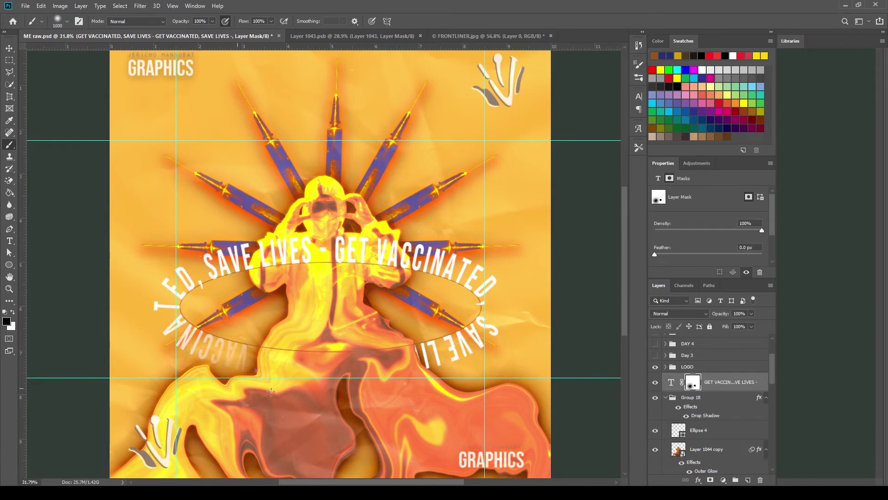
Step: Duplicate the masked slogan and place the copy directly below the original, across the frontliner's waist
key(ctrl+2)
key(v)
drag(329, 258, 329, 329)
Step: Paint the slogan copy's mask to hide its faded upside-down letters over the liquified base
key(b)
click(694, 389)
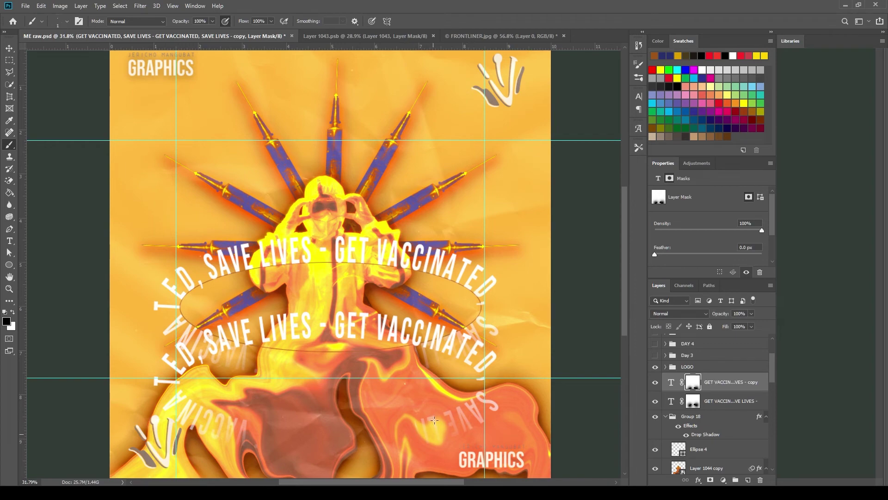
scroll(449, 423, up, 3)
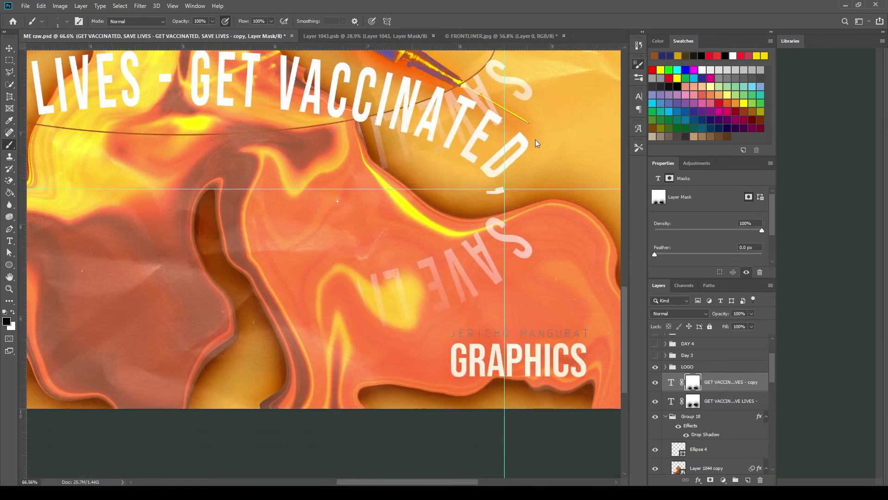
key(bracketright)
scroll(324, 342, left, 8)
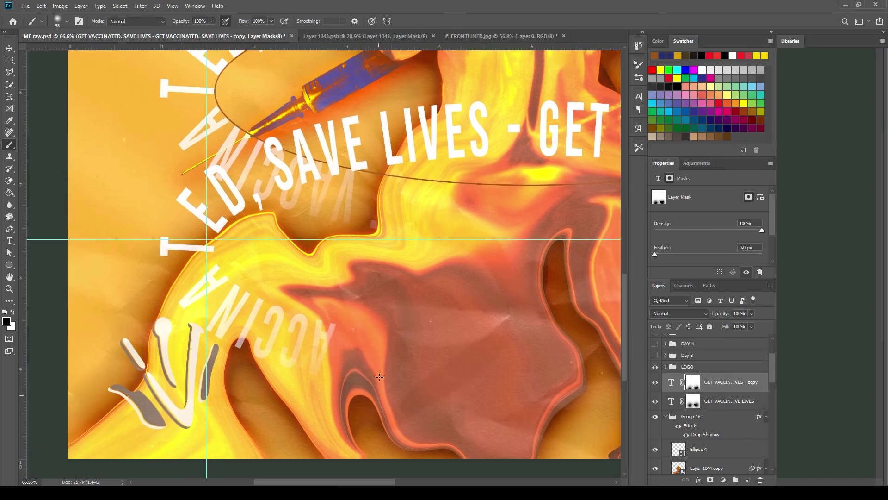
Step: Mask out the original slogan's side letters overlapping the lower copy, using a soft brush of up to 1500 px
key(alt+bracketleft)
key(bracketright)
key(bracketright)
key(bracketright)
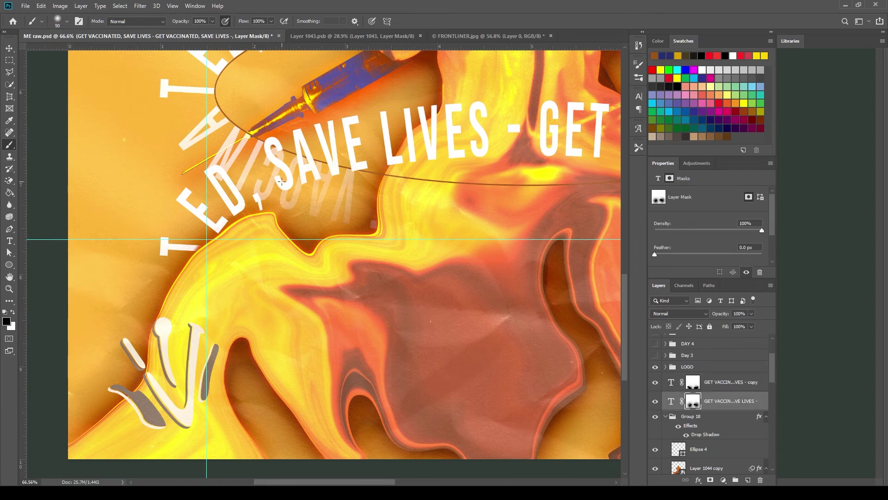
click(694, 383)
scroll(291, 303, down, 4)
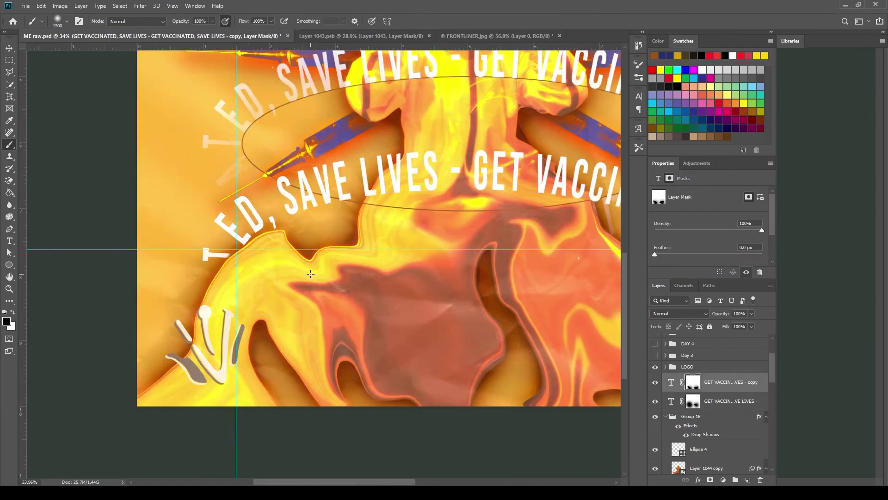
key(alt+bracketleft)
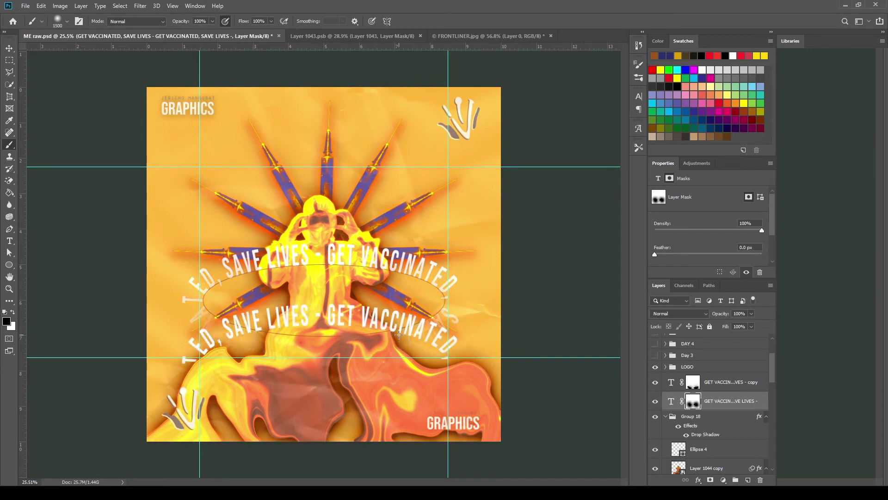
Step: Stamp the two curved slogan text layers into a merged pixel copy beneath them
scroll(332, 359, down, 1)
scroll(505, 323, up, 3)
scroll(506, 323, down, 4)
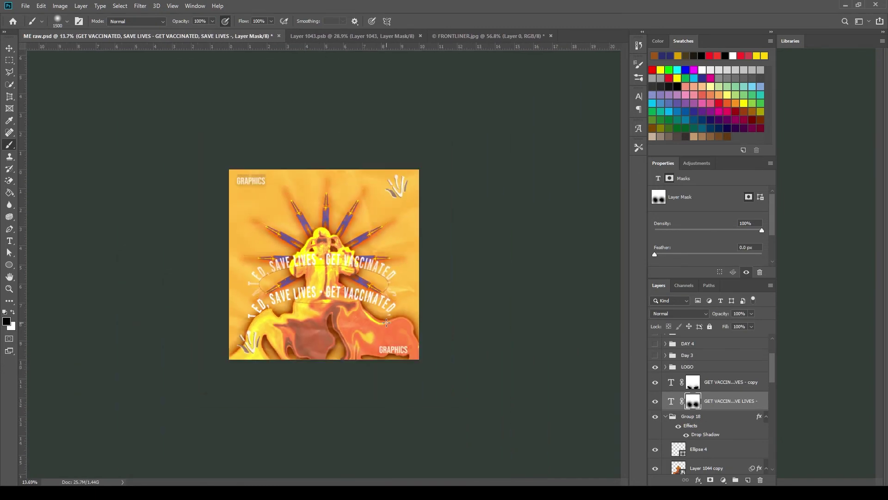
scroll(498, 304, up, 2)
click(668, 386)
click(683, 415)
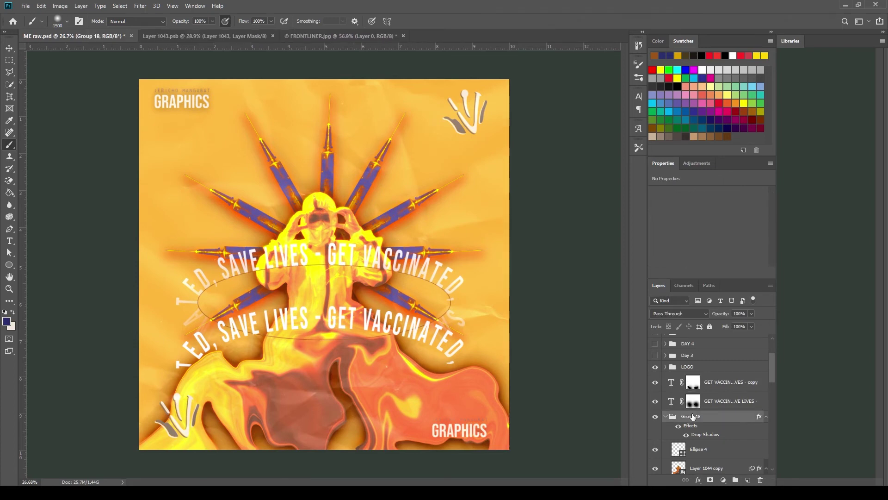
click(673, 406)
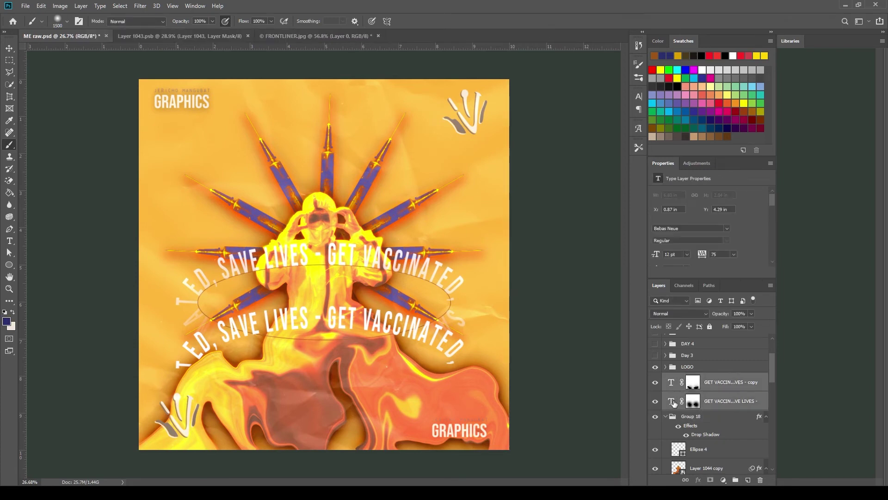
key(ctrl+alt+e)
Step: Recolour the merged slogan copy dark brown with a sampled colour filled on a new layer and merged into it
key(ctrl+shift+alt+n)
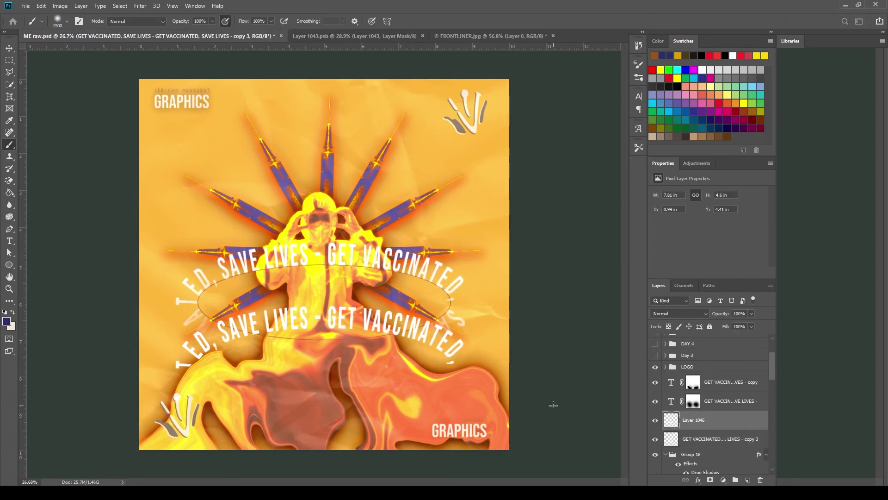
key(i)
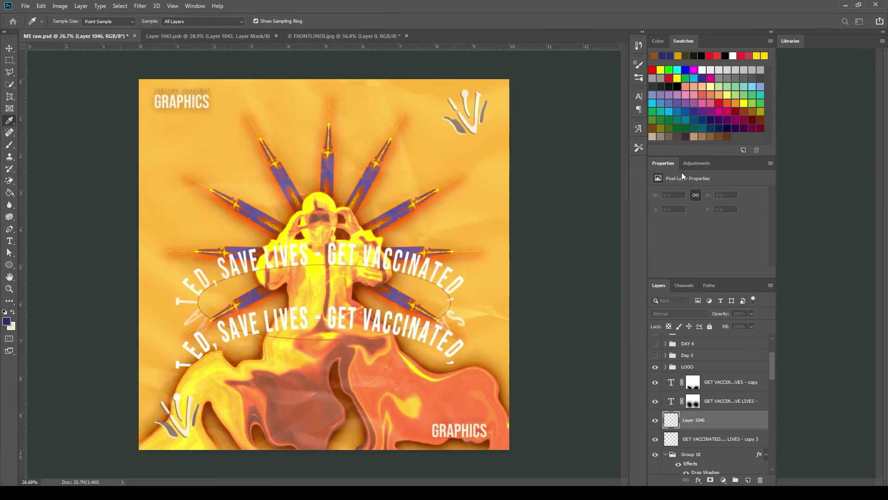
key(g)
key(alt+BackSpace)
key(Delete)
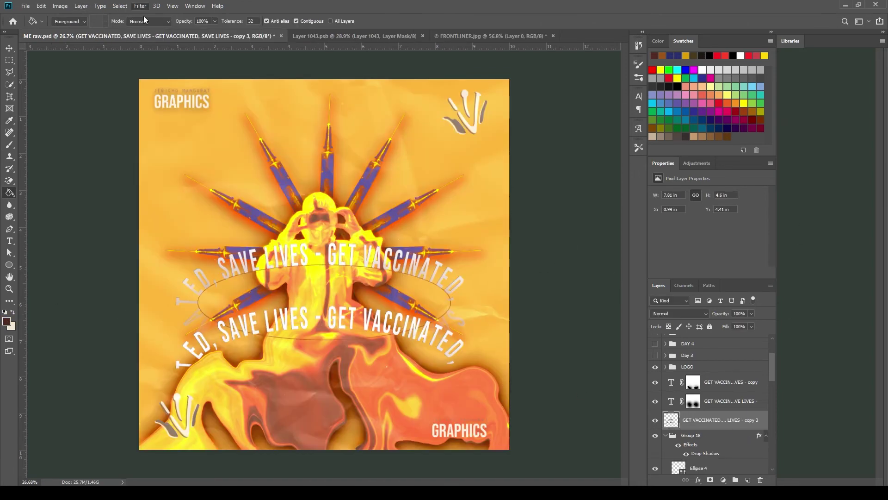
Step: Blur the dark slogan copy and duplicate it twice as a soft text shadow, with the topmost copy at 60% opacity
key(h)
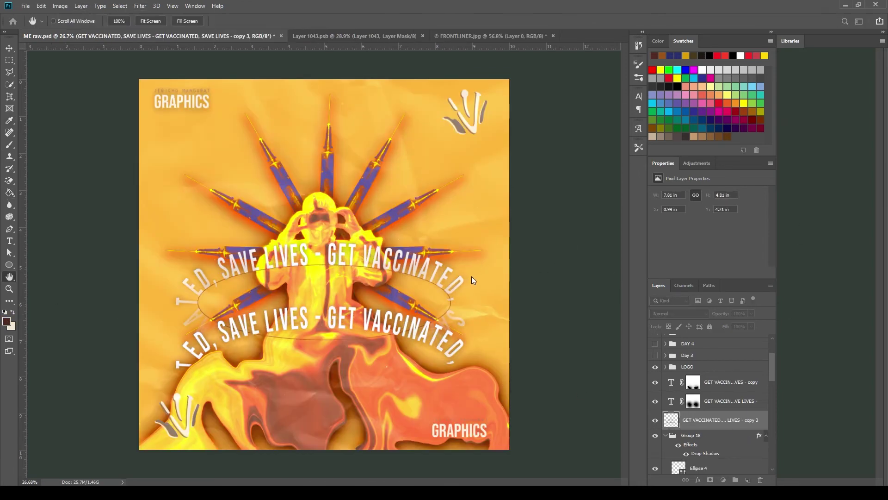
key(g)
key(ctrl+j)
key(ctrl+j)
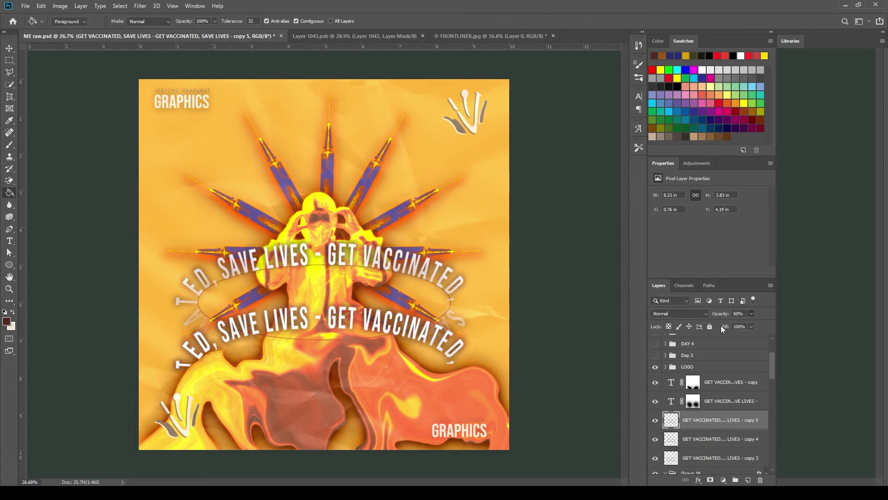
Step: Scale both slogan text layers and their three shadow copies together to about 84%, keeping them across the frontliner's torso
click(721, 382)
click(721, 458)
shift+click(721, 382)
key(ctrl+t)
drag(320, 237, 321, 264)
mouse_move(332, 329)
mouse_down()
mouse_move(334, 292)
mouse_move(334, 310)
mouse_up()
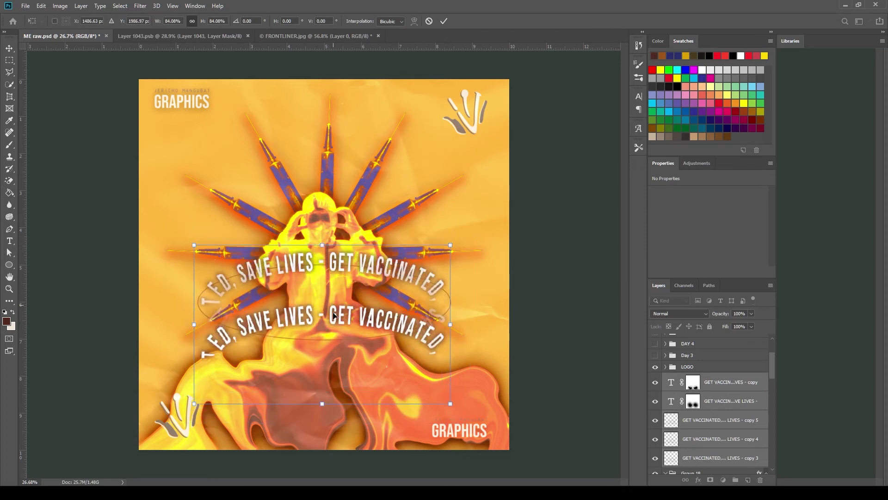
key(Return)
Step: Touch up the lower slogan's mask with a 145 px brush, hiding its leftmost T and revealing the letter after VACCINATED
click(694, 405)
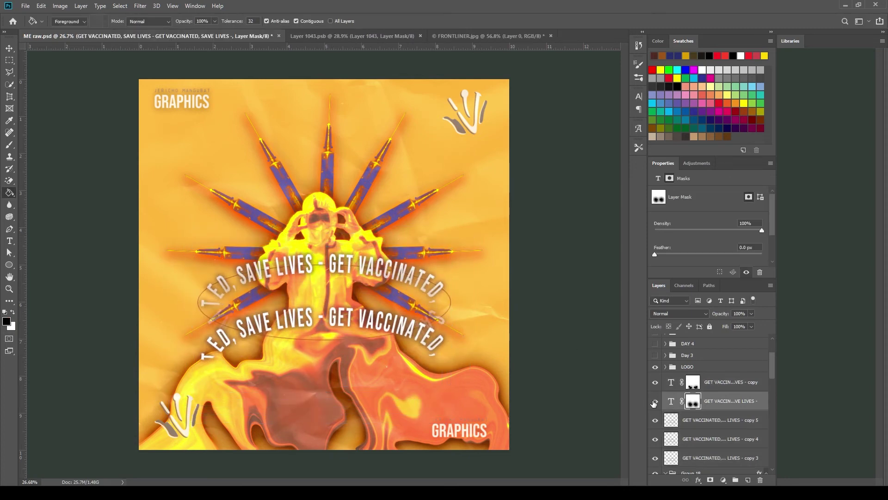
click(697, 385)
key(b)
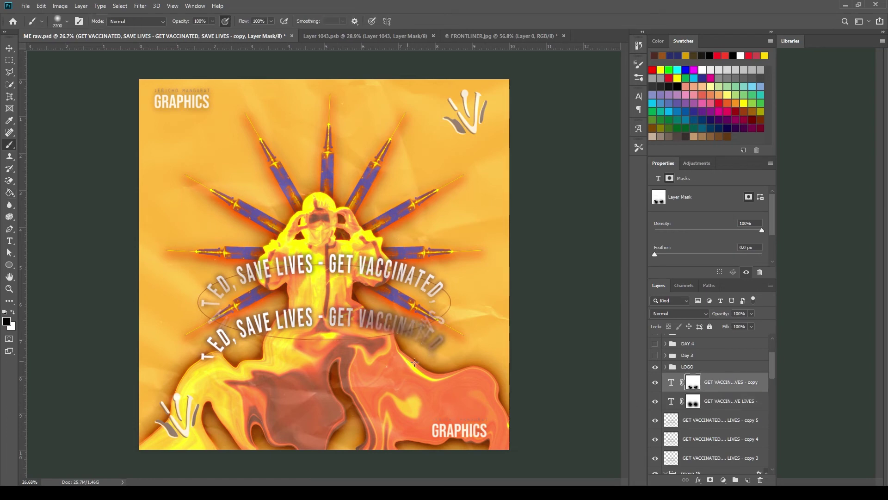
key(x)
mouse_move(384, 393)
mouse_down()
mouse_move(417, 377)
mouse_move(356, 406)
mouse_move(339, 392)
mouse_up()
key(x)
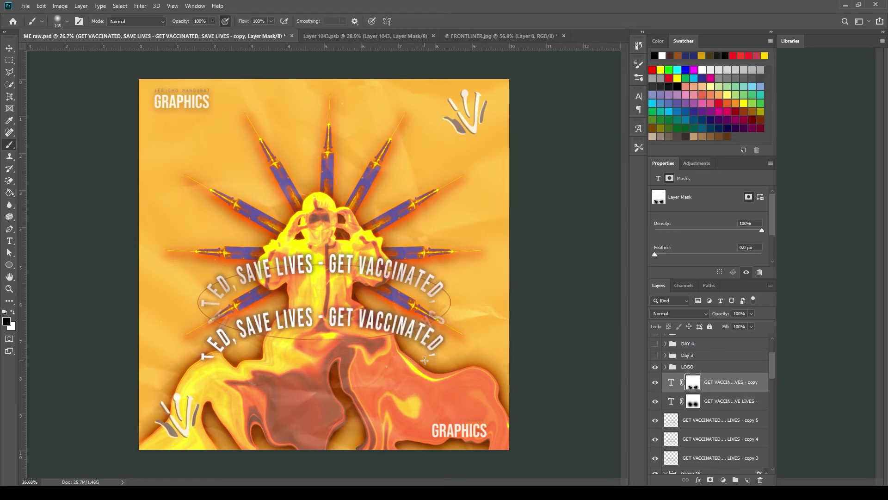
key(x)
drag(437, 370, 420, 381)
key(x)
Step: Preview the poster against the black Layer 1015 background by toggling layer visibility, and restore the orange background
scroll(707, 405, down, 2)
scroll(708, 403, down, 5)
click(655, 457)
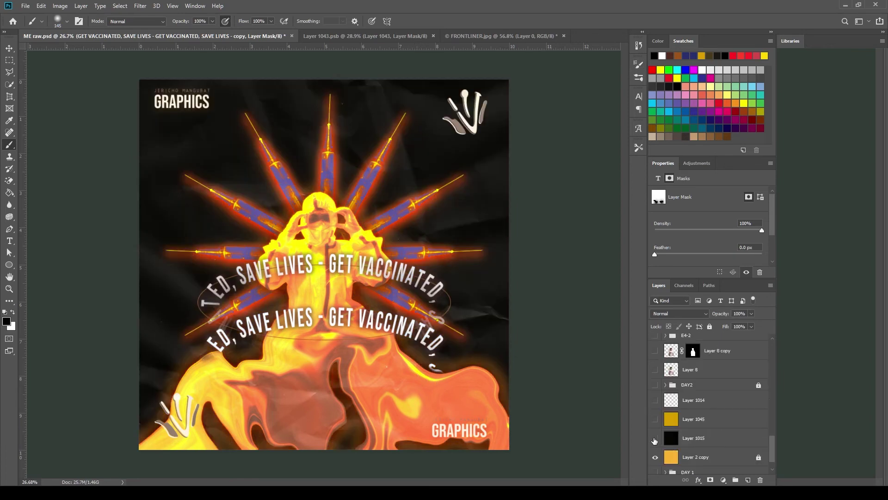
click(655, 458)
scroll(710, 394, up, 4)
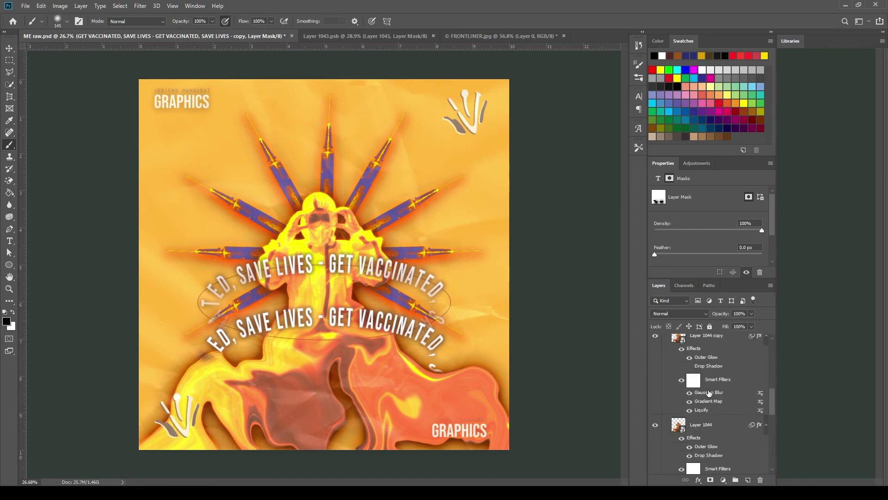
key(t)
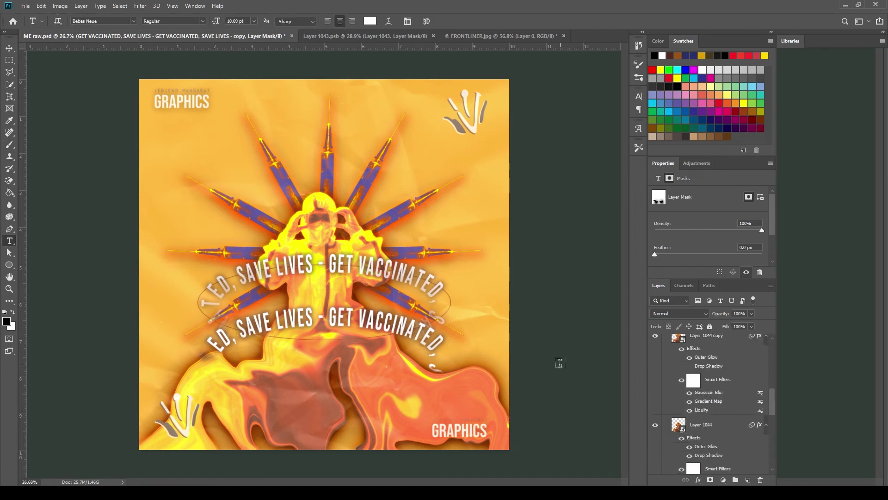
scroll(663, 359, up, 6)
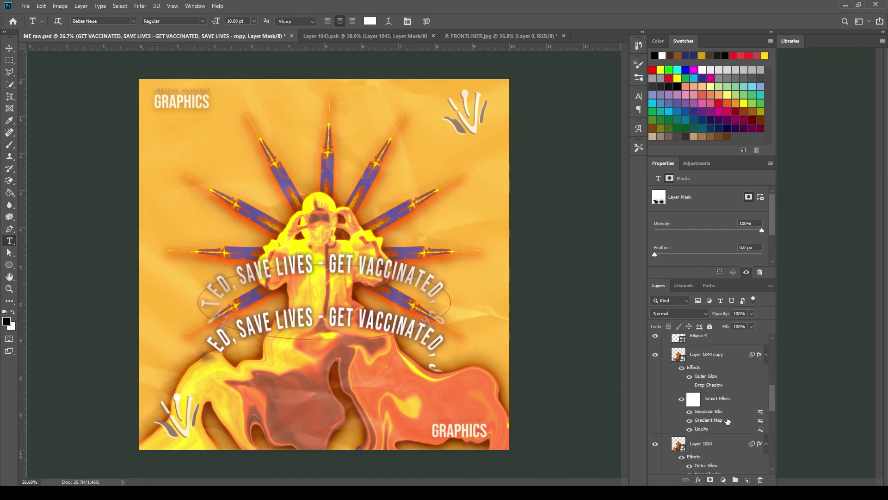
click(656, 344)
click(656, 344)
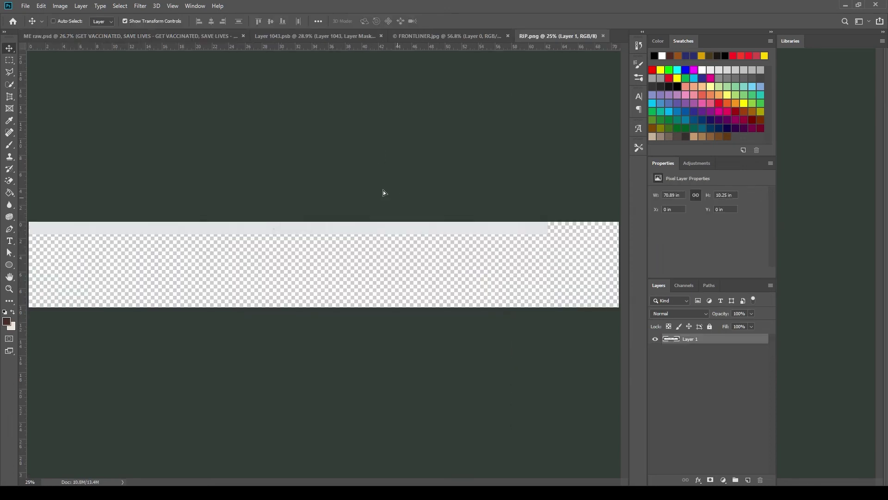
Step: Bring the torn paper strip from RIP.png into ME raw.psd and place it along the poster's bottom edge, rotated about -5°
drag(382, 193, 590, 314)
scroll(338, 356, down, 3)
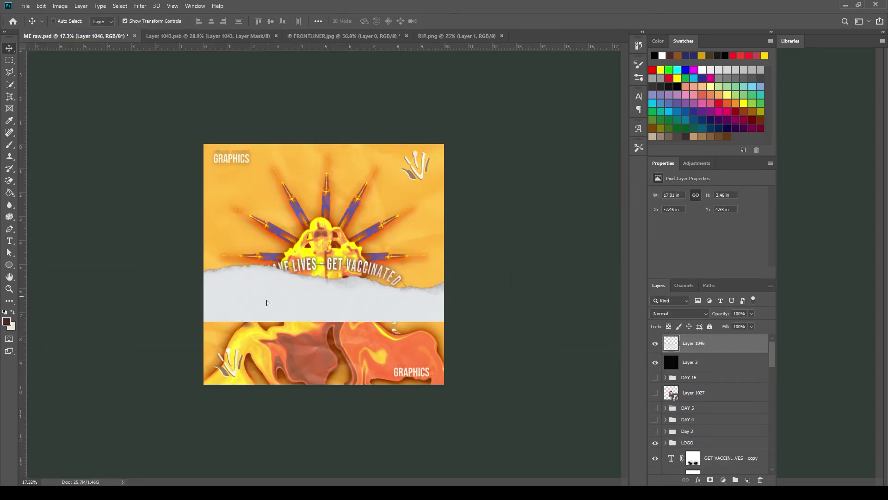
drag(267, 300, 254, 404)
key(ctrl+t)
drag(550, 438, 551, 419)
drag(348, 403, 334, 402)
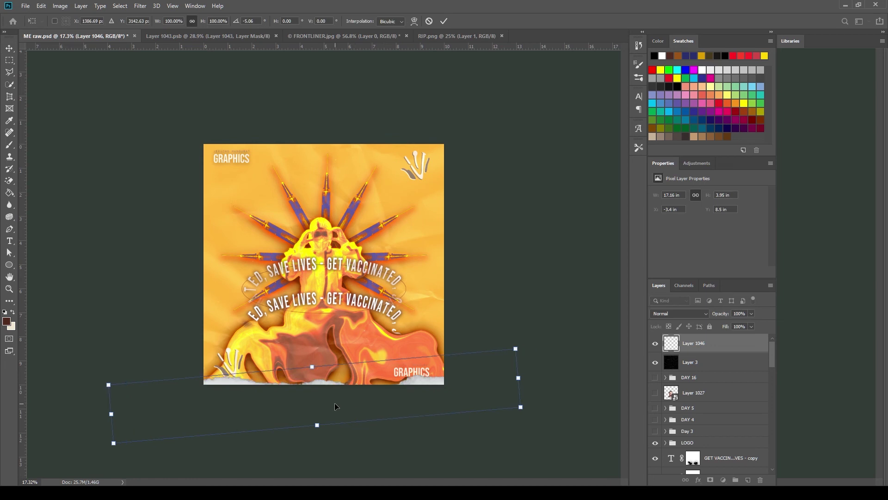
key(Return)
Step: Duplicate the torn paper strip and rotate the copy to line the poster's top edge
key(ctrl+j)
key(ctrl+t)
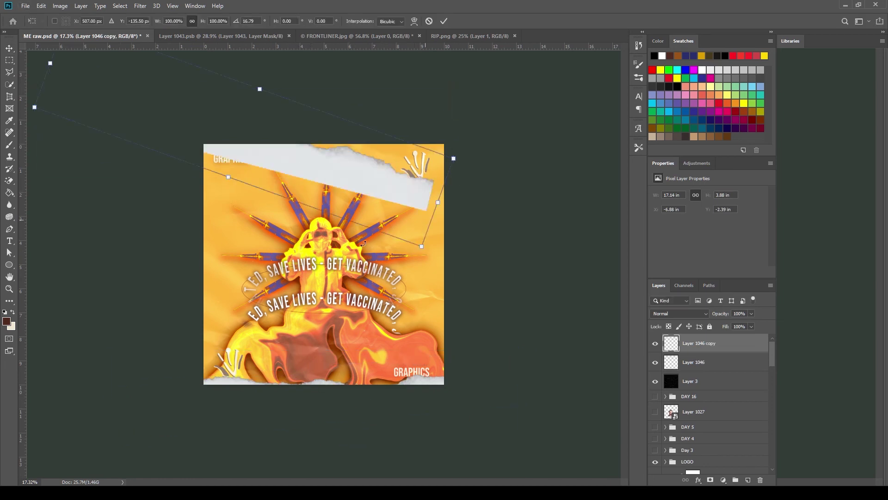
drag(283, 153, 430, 150)
key(Return)
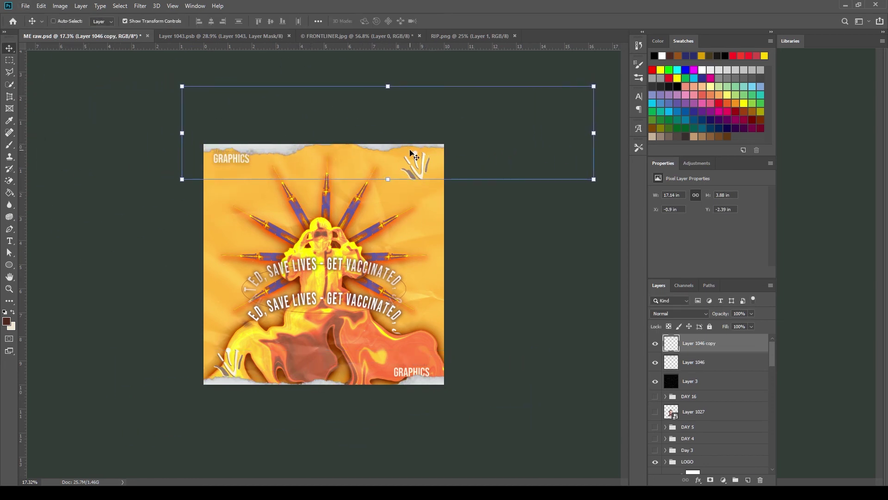
Step: Duplicate the SYRINGE halo, scale the copy to about 54% in the poster's lower-left corner, and set its opacity to 54%
click(10, 65)
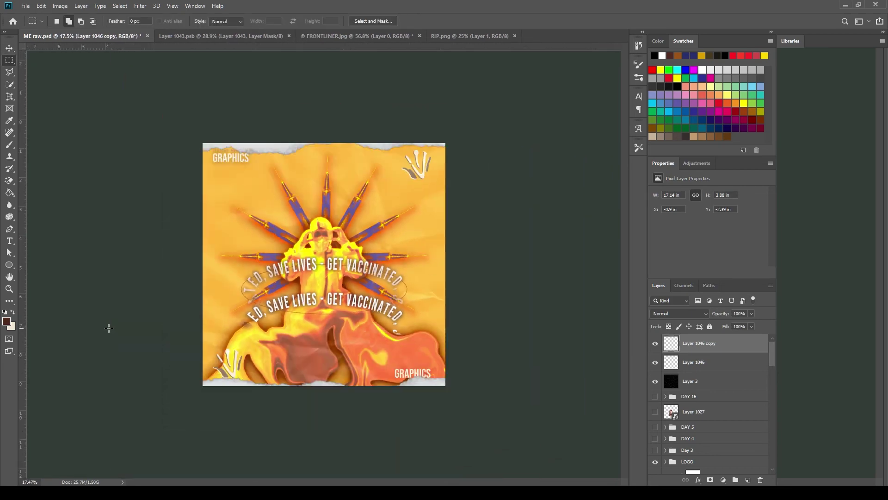
scroll(230, 337, up, 3)
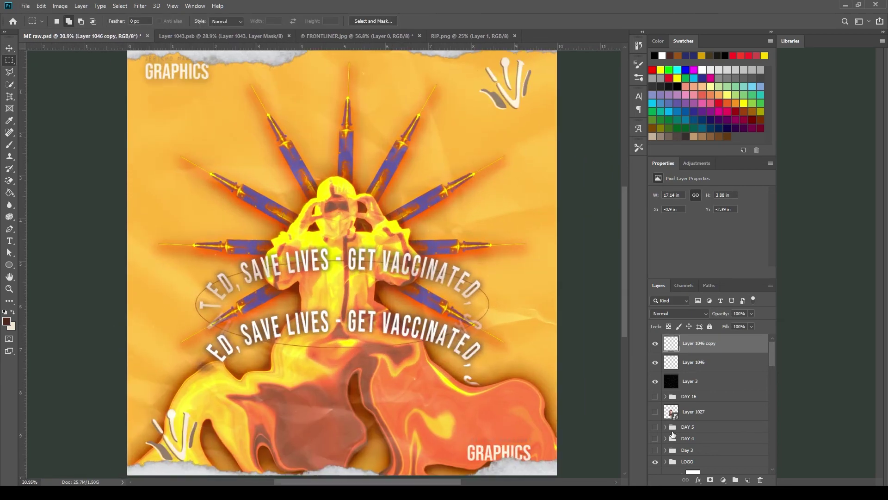
scroll(673, 435, down, 5)
click(705, 353)
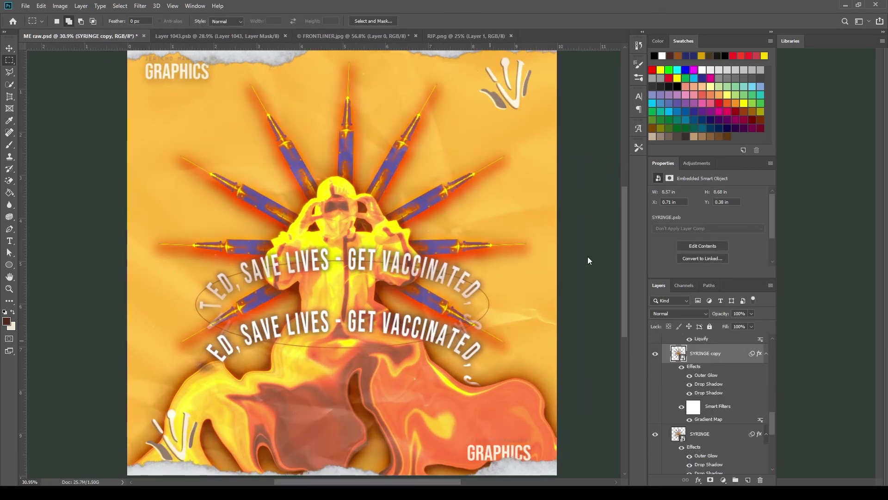
key(ctrl+t)
drag(529, 440, 359, 269)
drag(258, 178, 194, 414)
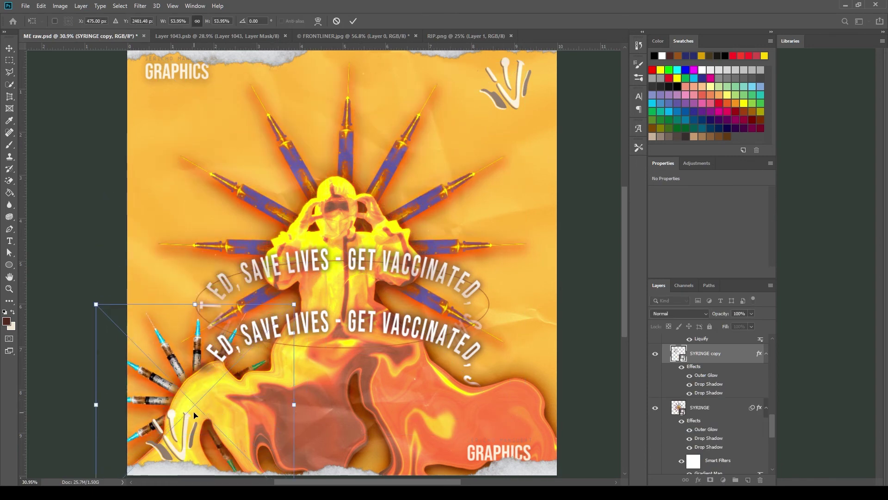
key(Return)
key(m)
drag(751, 313, 732, 324)
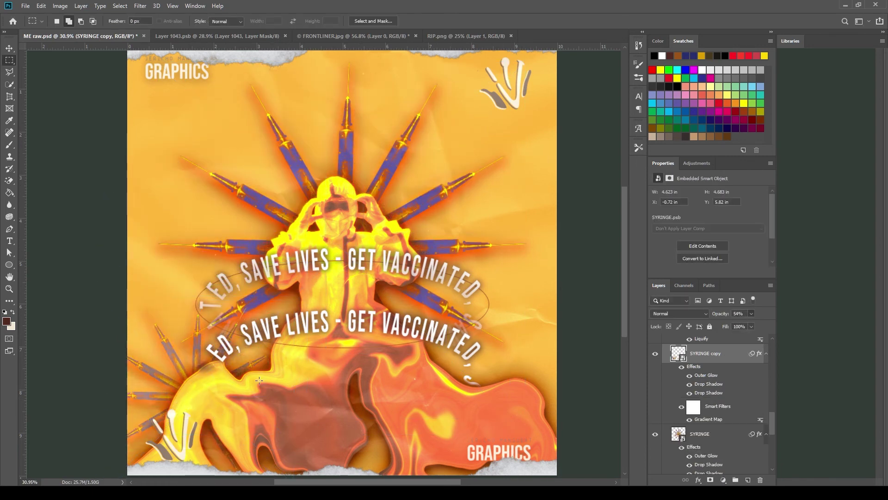
Step: Copy the small syringe halo to the poster's lower-right side and center the pair horizontally with the guides shown
key(v)
drag(222, 370, 526, 387)
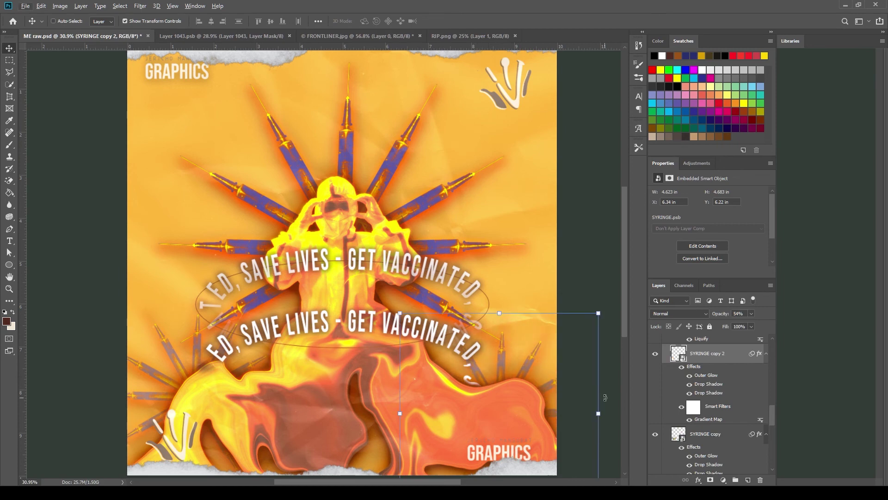
shift+click(712, 433)
key(ctrl+semicolon)
key(ctrl+t)
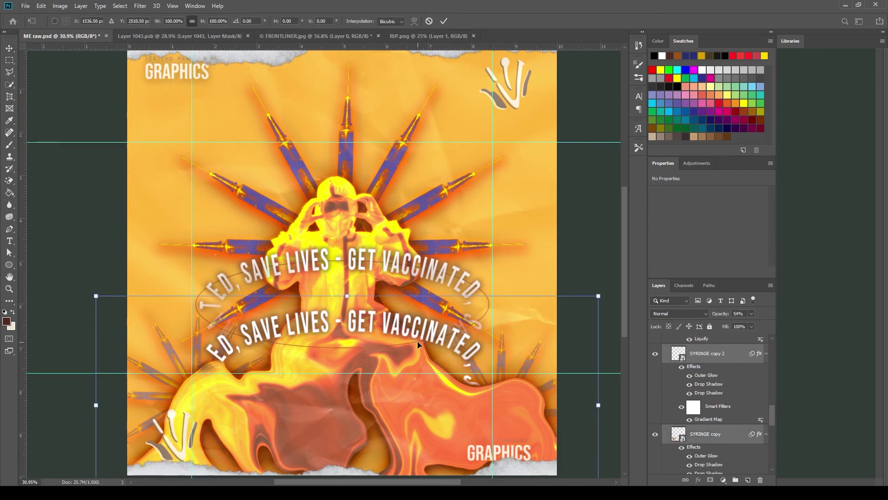
drag(417, 340, 413, 340)
key(Return)
Step: Duplicate frontliner Layer 1044 at 28% opacity and shrink the copy to about 2.37 by 2.71 in, turned upside down
scroll(715, 428, down, 5)
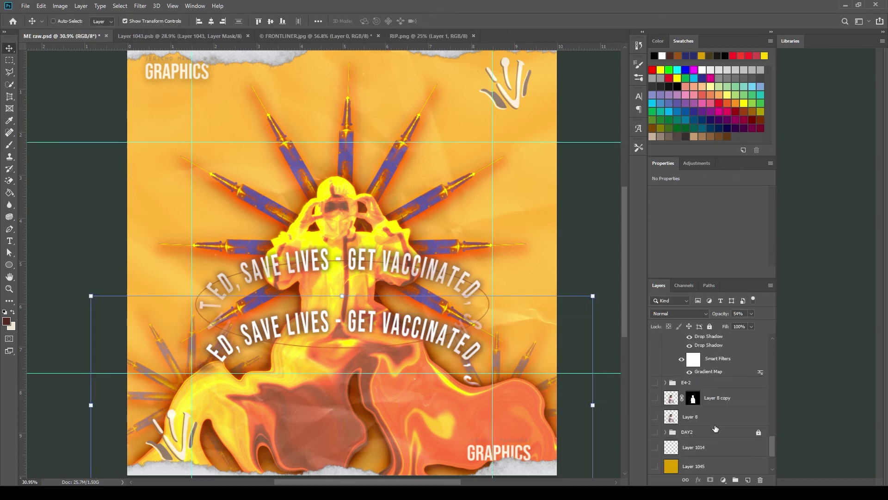
scroll(716, 428, down, 2)
scroll(716, 428, up, 5)
click(710, 403)
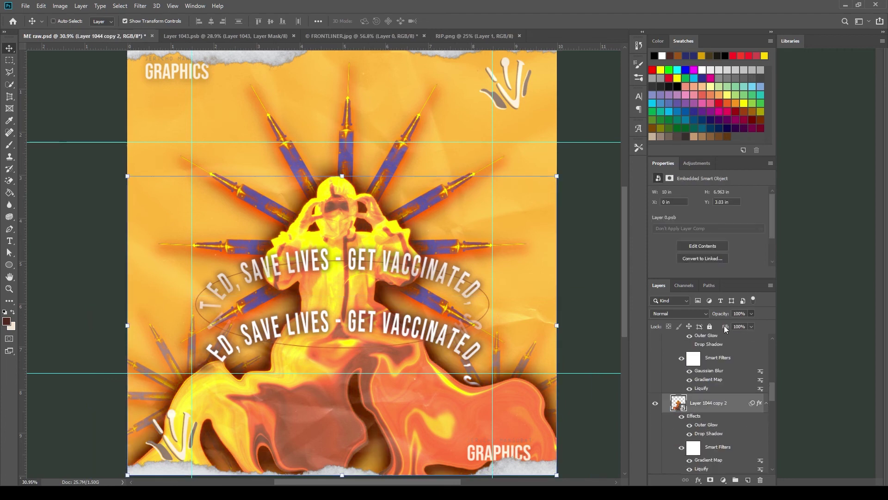
key(ctrl+t)
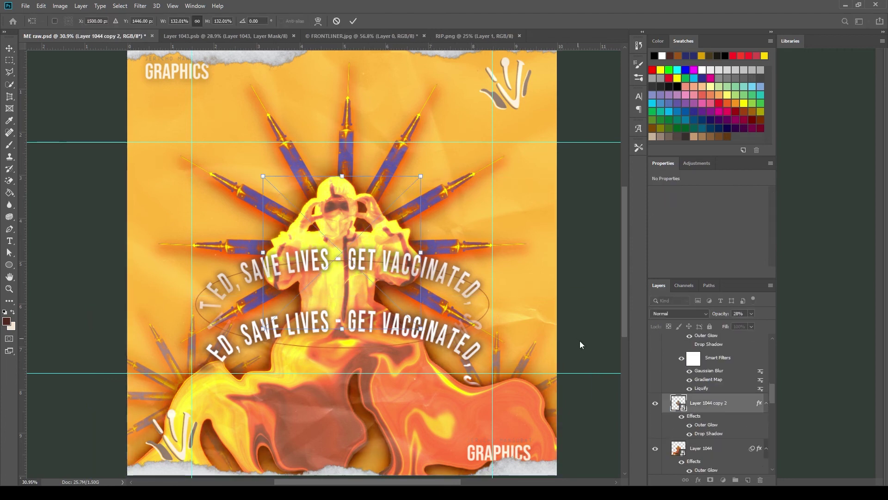
drag(423, 256, 363, 295)
key(Return)
key(ctrl+t)
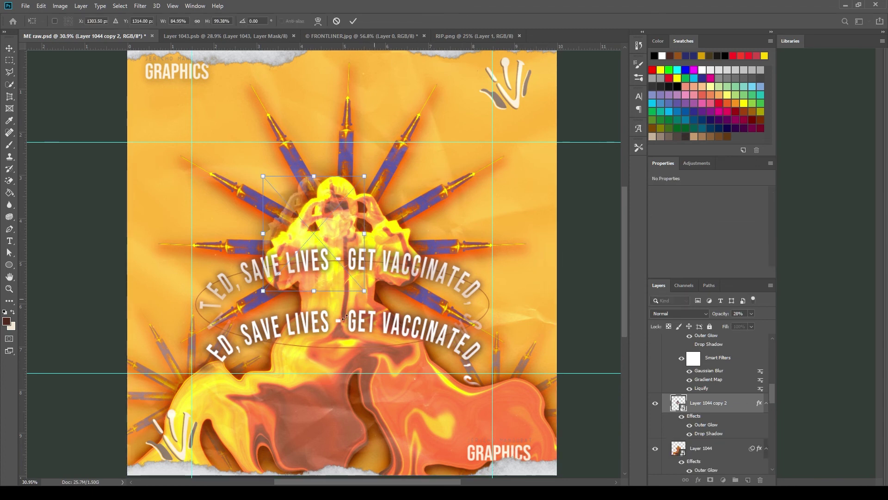
drag(240, 151, 236, 147)
key(Return)
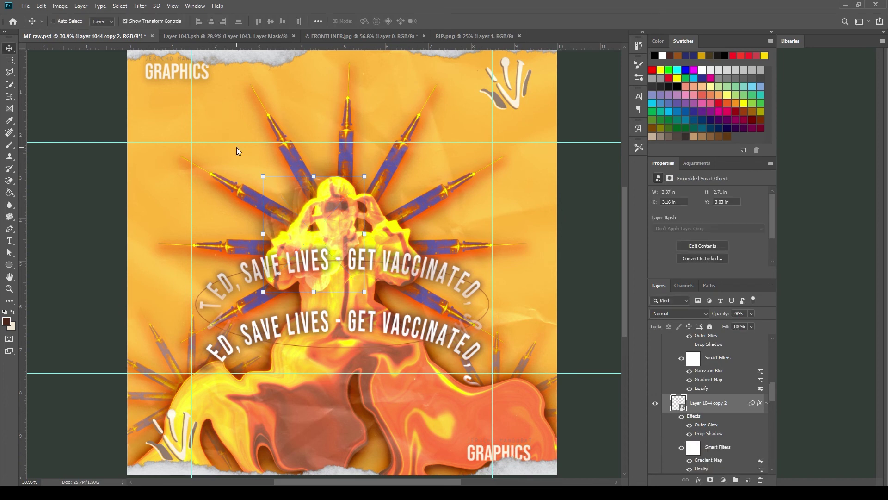
Step: Place the faint upside-down frontliner copy against the top torn edge, beside the upper GRAPHICS text
drag(210, 84, 222, 78)
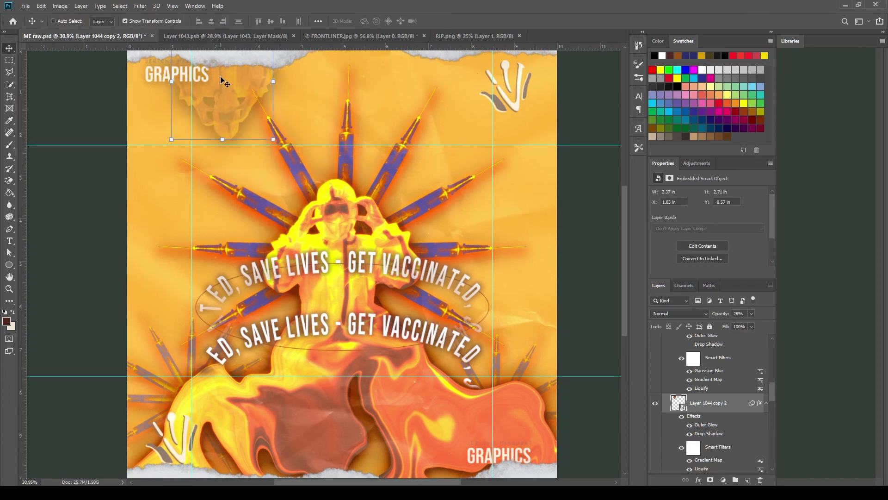
scroll(269, 131, down, 3)
scroll(402, 245, up, 1)
Step: Copy the upside-down frontliner to the poster's upper-right side and set both copies to 21% opacity
drag(241, 162, 361, 162)
scroll(712, 393, up, 2)
shift+click(708, 426)
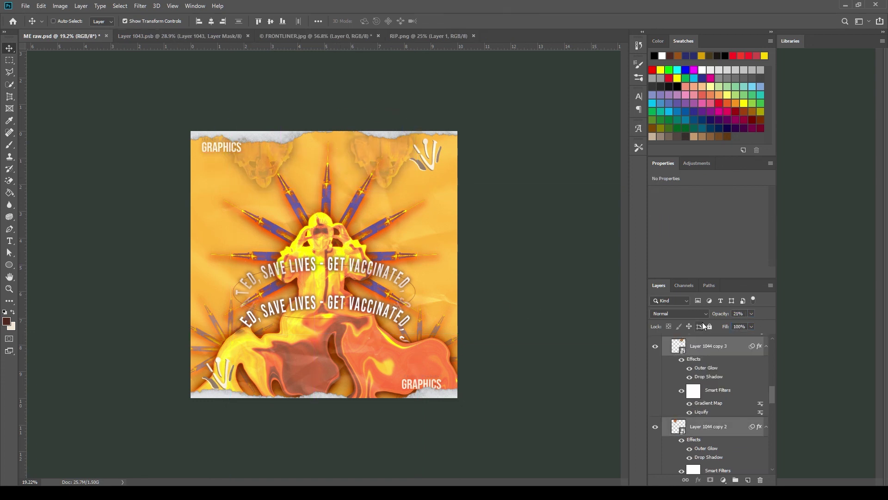
Step: Check the curved GET VACCINATED slogan layer's visibility and hide the Layer 3 paper texture to inspect the artwork close up
scroll(303, 290, up, 3)
scroll(706, 420, down, 3)
scroll(705, 420, down, 5)
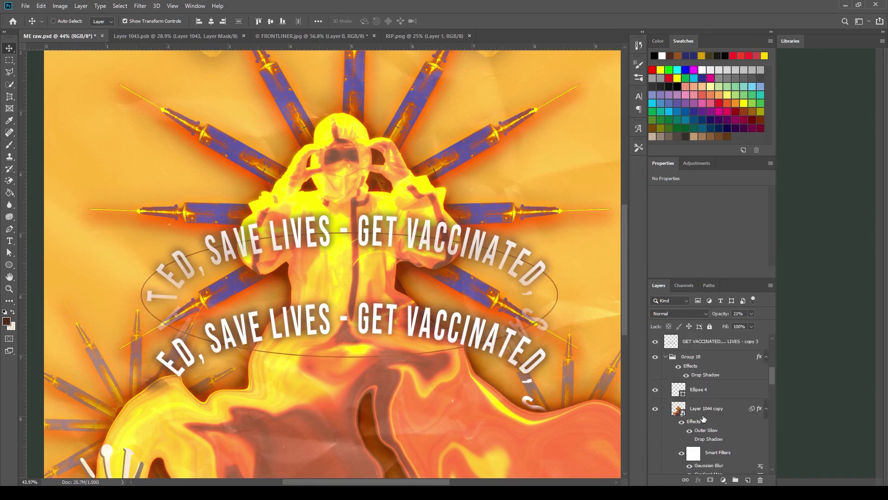
scroll(700, 425, up, 2)
click(655, 437)
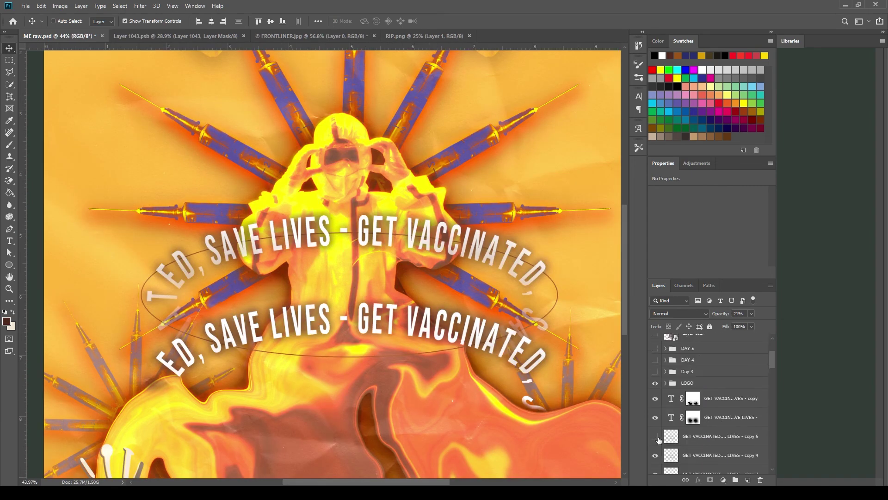
scroll(679, 432, up, 3)
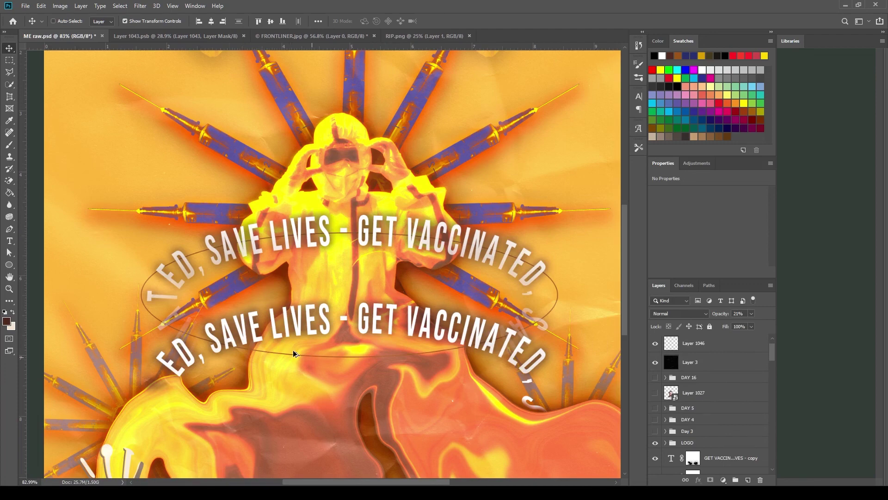
scroll(290, 354, up, 3)
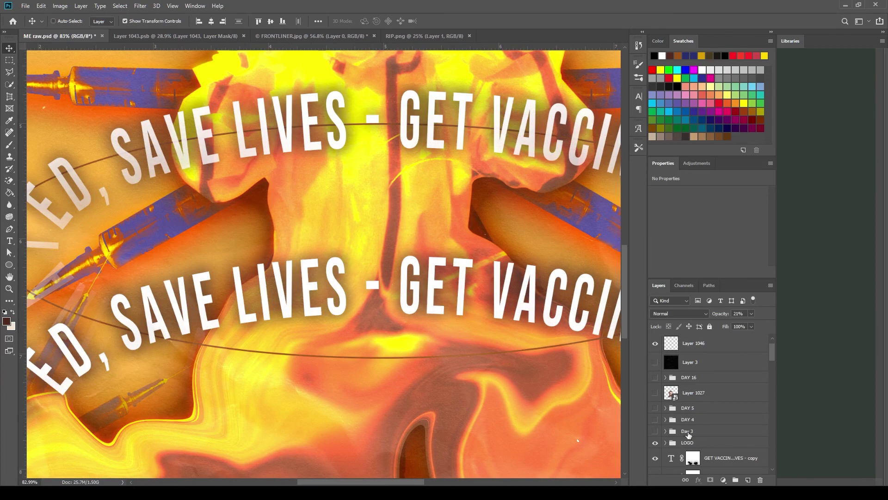
scroll(523, 387, down, 2)
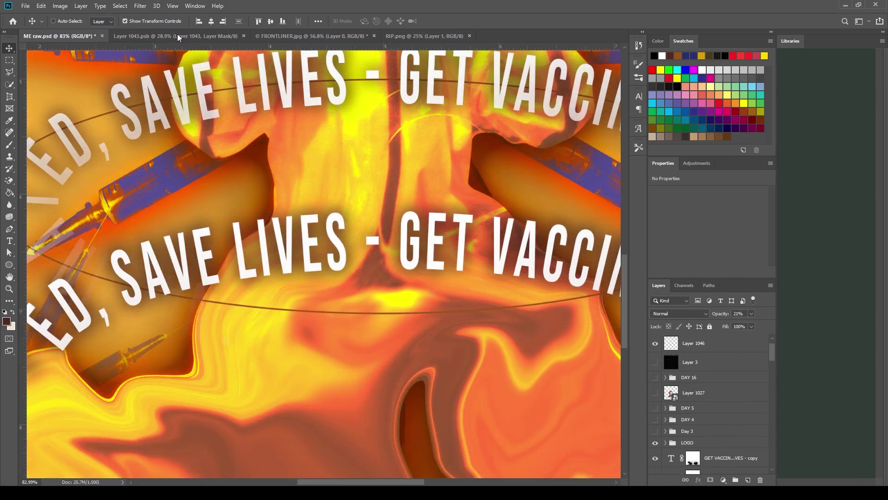
Step: Close the Layer 1043.psb, FRONTLINER.jpg and RIP.png documents, keeping only ME raw.psd open
click(177, 34)
click(243, 35)
click(232, 36)
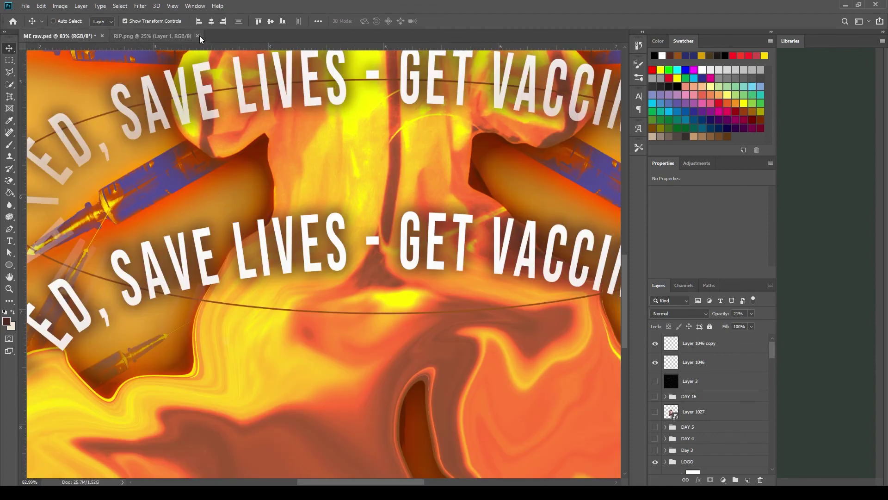
click(199, 35)
Step: Select the large frontliner on Layer 1044 copy and show the Layer 3 paper texture over the whole poster
scroll(660, 422, down, 3)
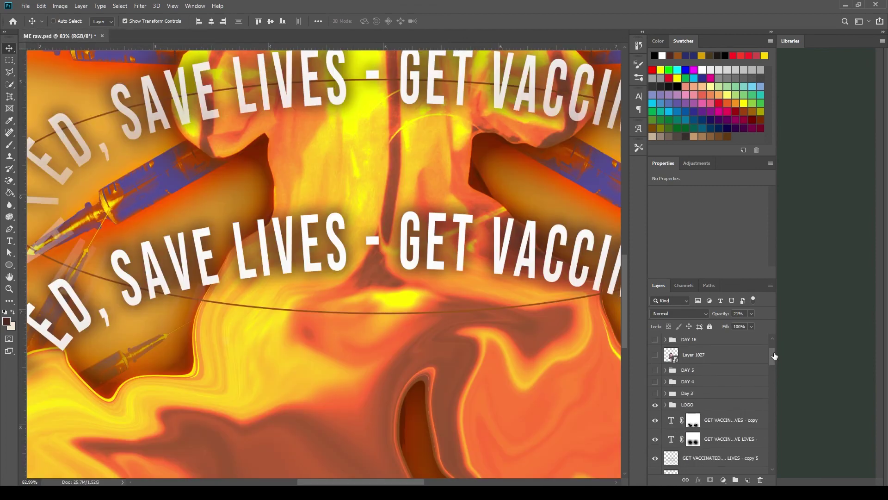
scroll(774, 356, up, 2)
ctrl+click(413, 190)
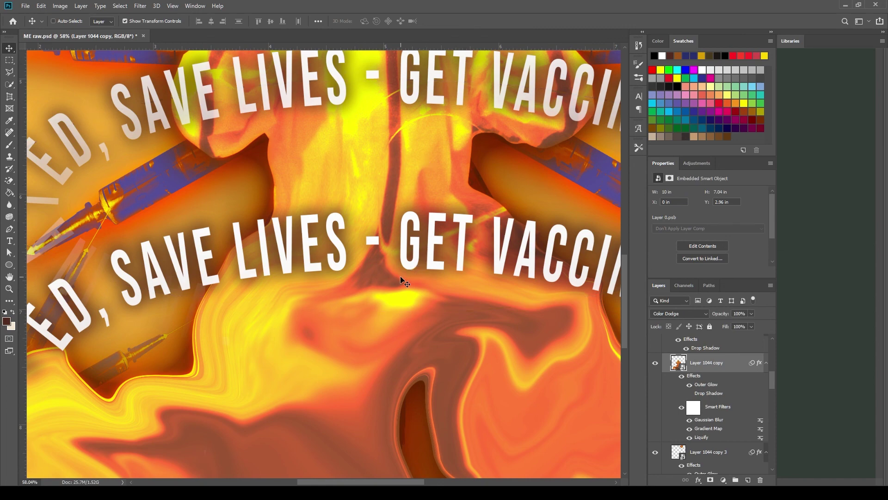
scroll(401, 280, down, 4)
scroll(671, 362, down, 3)
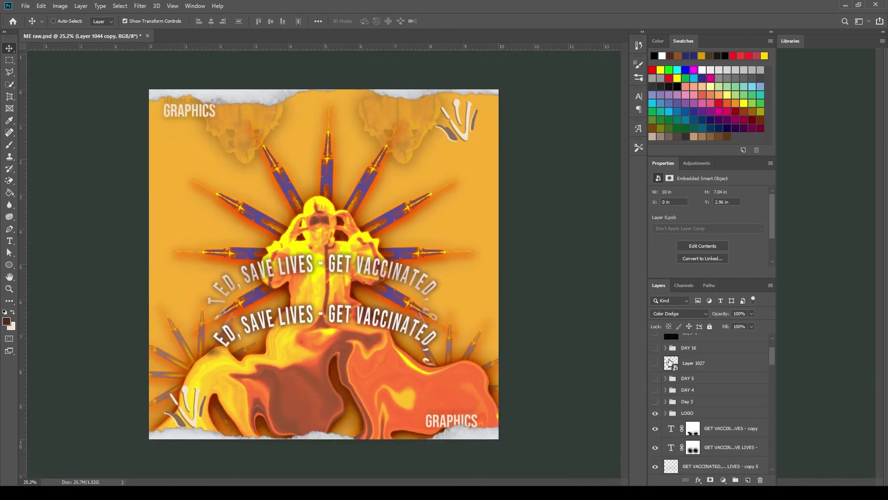
scroll(696, 370, up, 3)
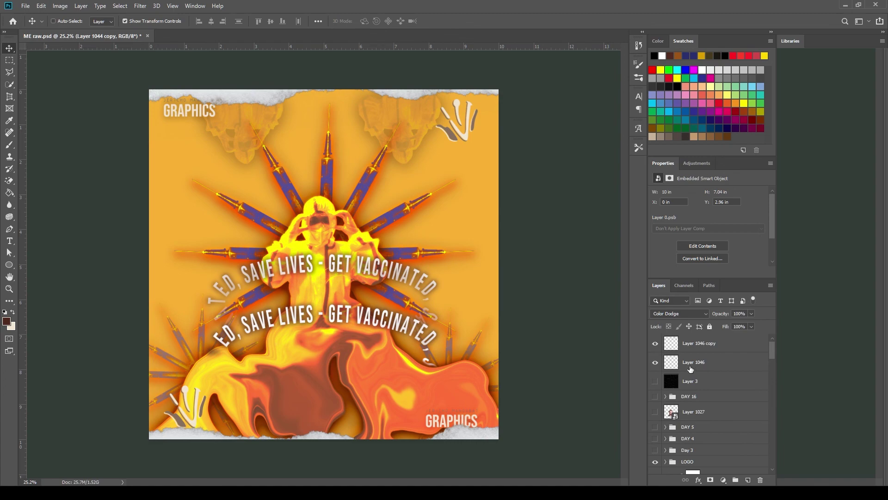
click(655, 382)
click(656, 363)
click(656, 364)
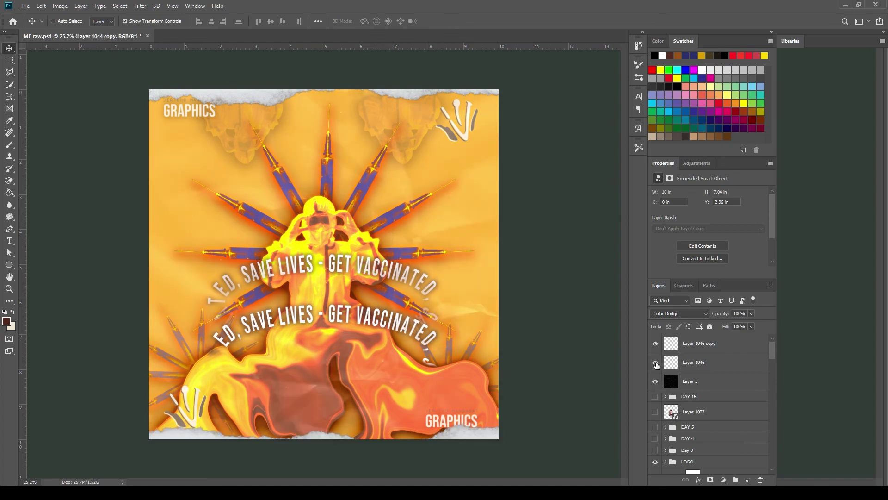